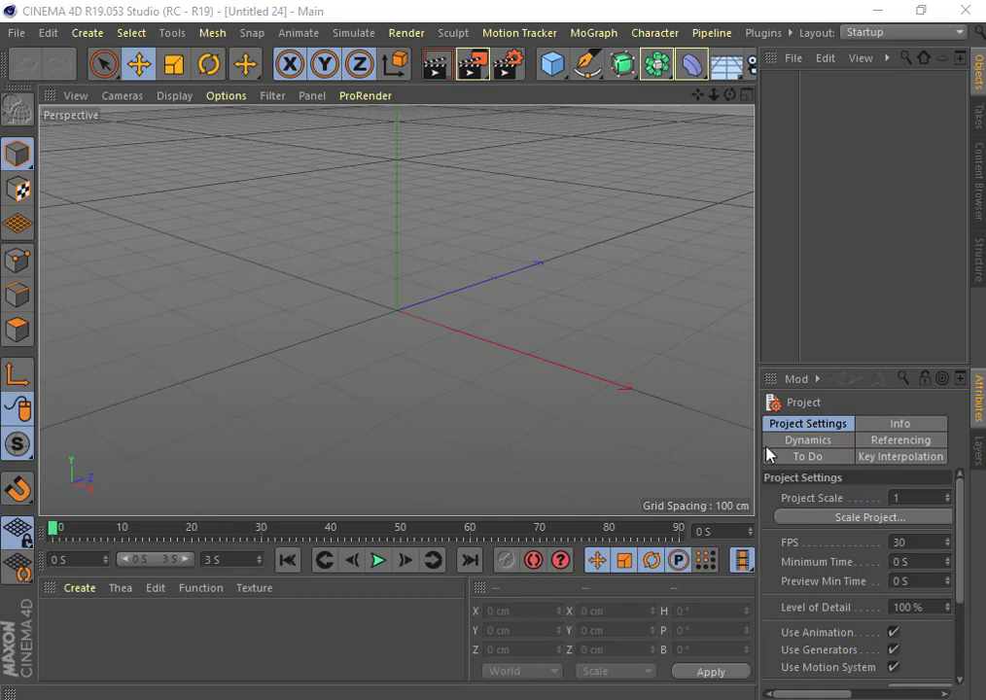
With the Spline Pen, place two vertical points and a dragged Bezier base point forming a rounded hook.
{"action": "left_click", "coordinate": [587, 70]}
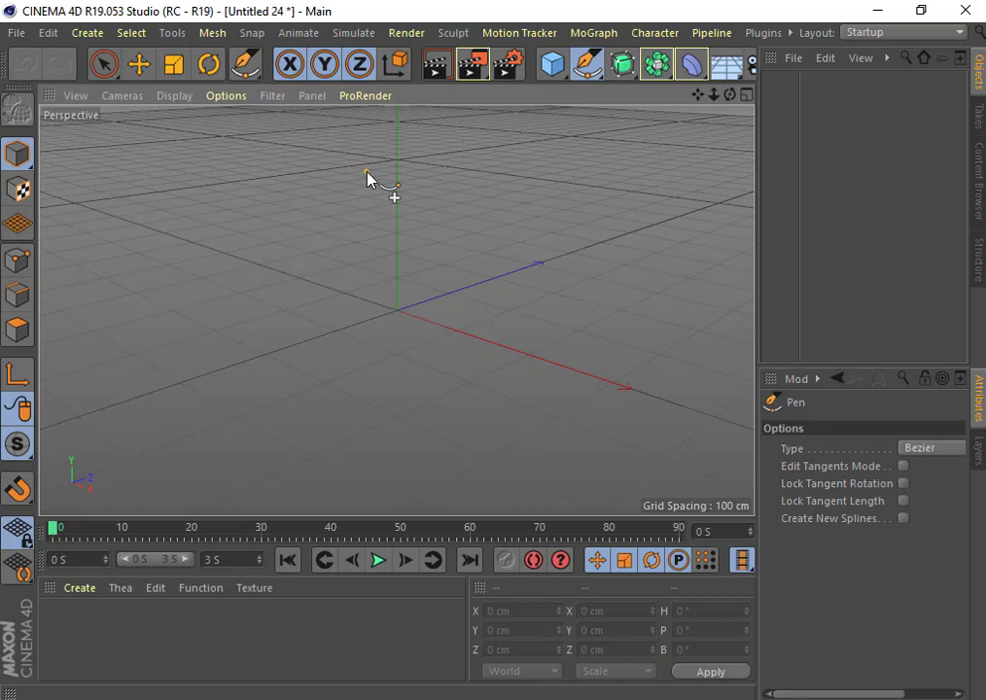
{"action": "left_click", "coordinate": [367, 172]}
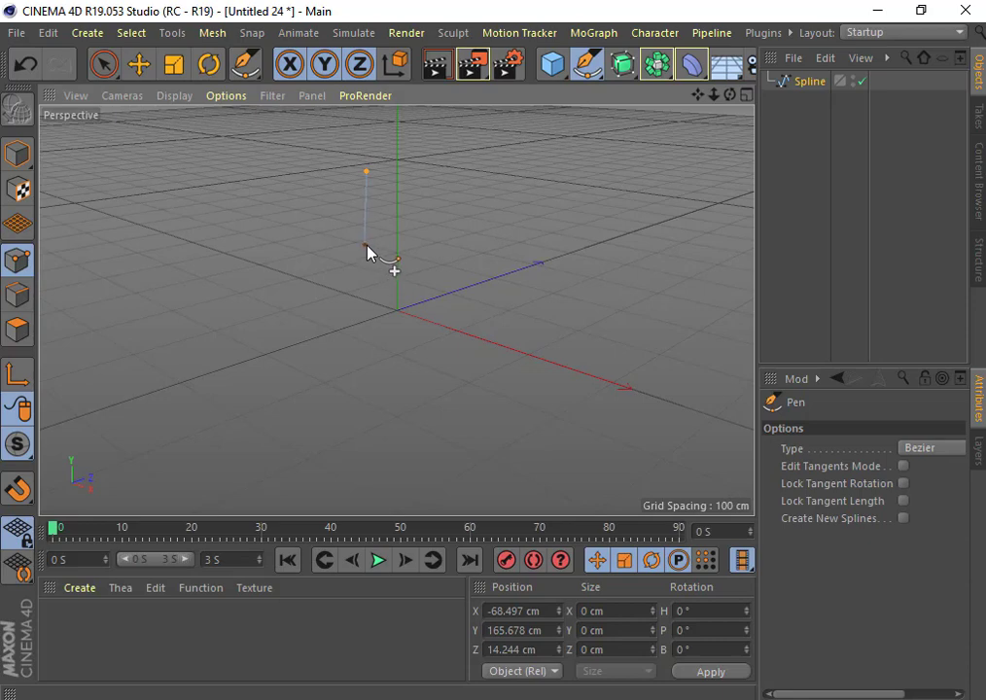
{"action": "left_click", "coordinate": [366, 244]}
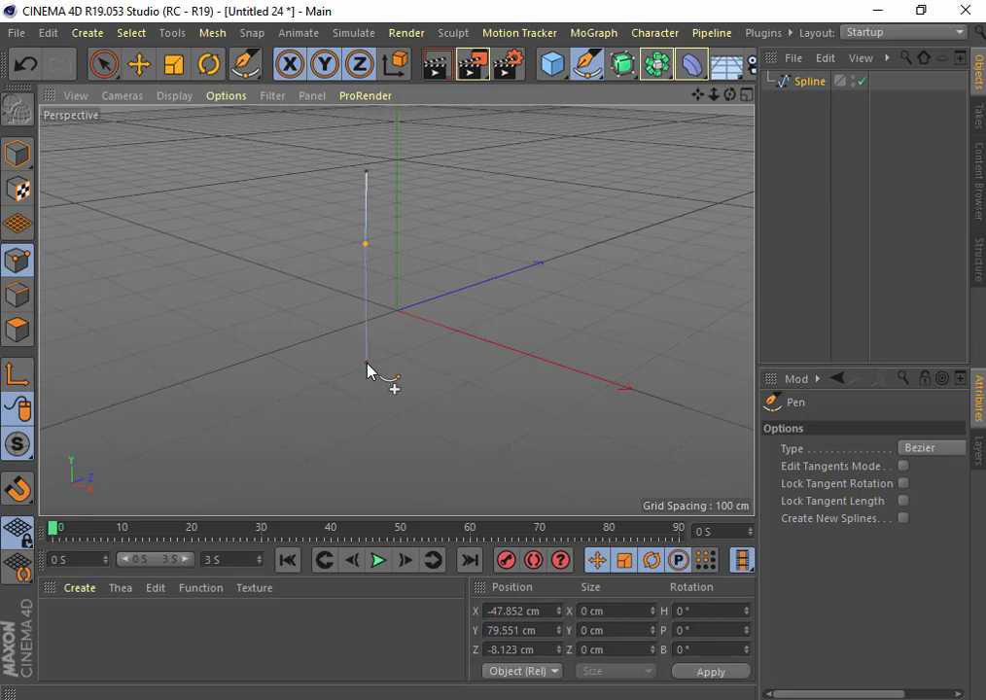
{"action": "left_click_drag", "start_coordinate": [367, 363], "coordinate": [478, 360]}
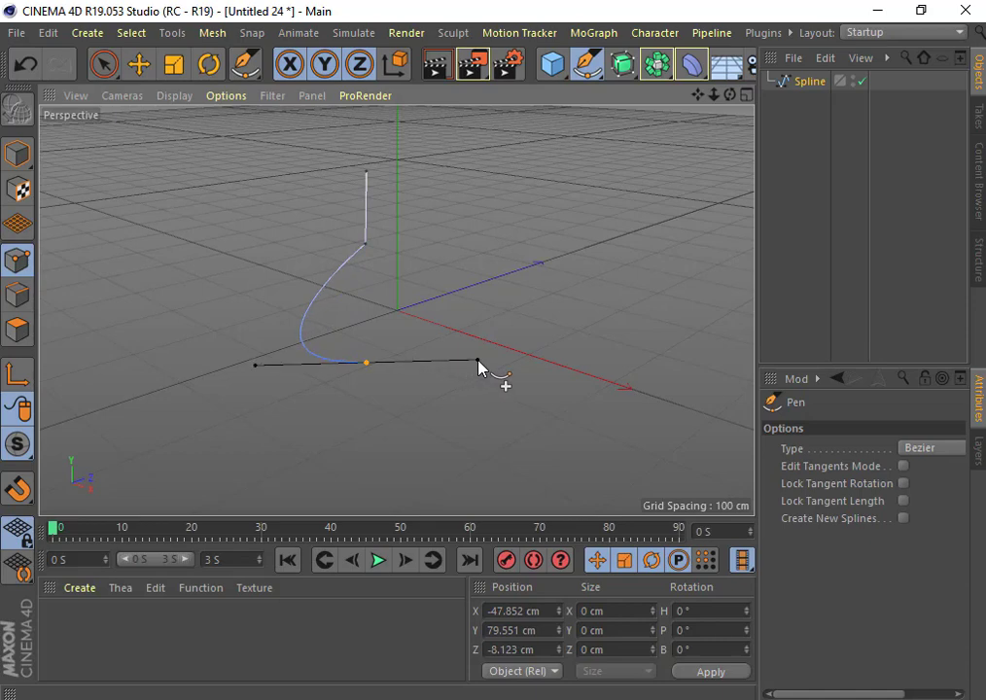
{"action": "left_click_drag", "start_coordinate": [477, 362], "coordinate": [477, 362]}
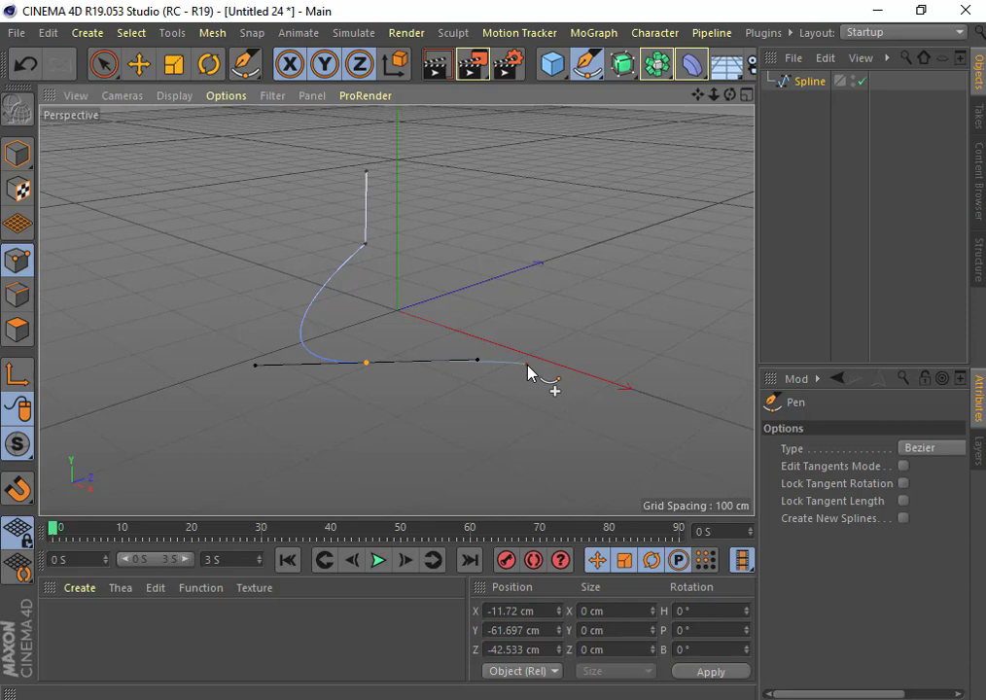
{"action": "key", "text": "Escape"}
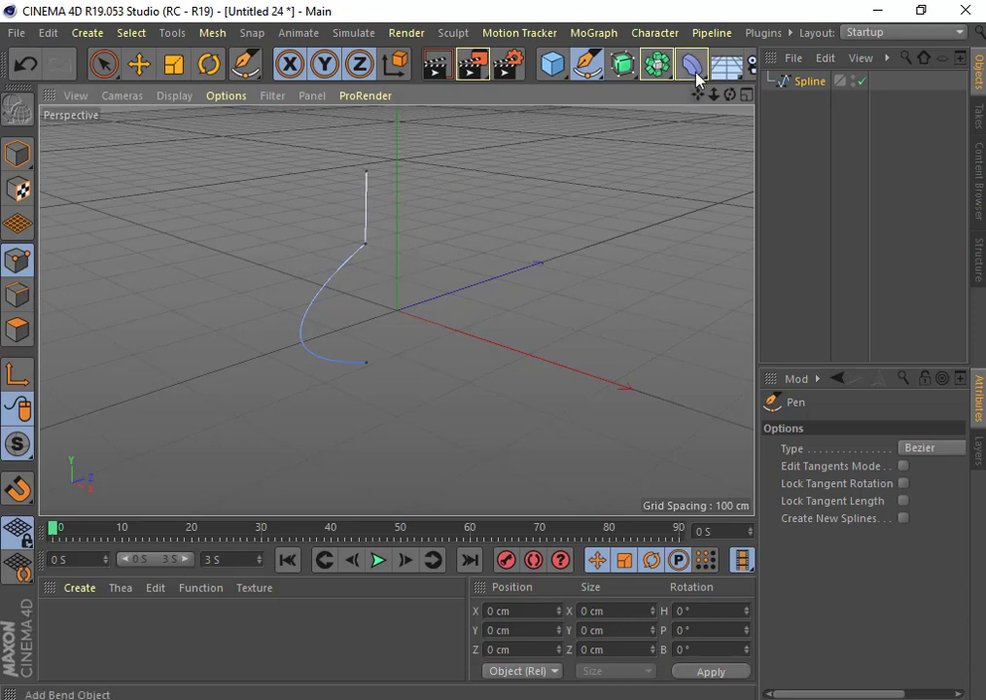
Add a Lathe generator and make the Spline its child in the Object Manager.
{"action": "left_click", "coordinate": [628, 66]}
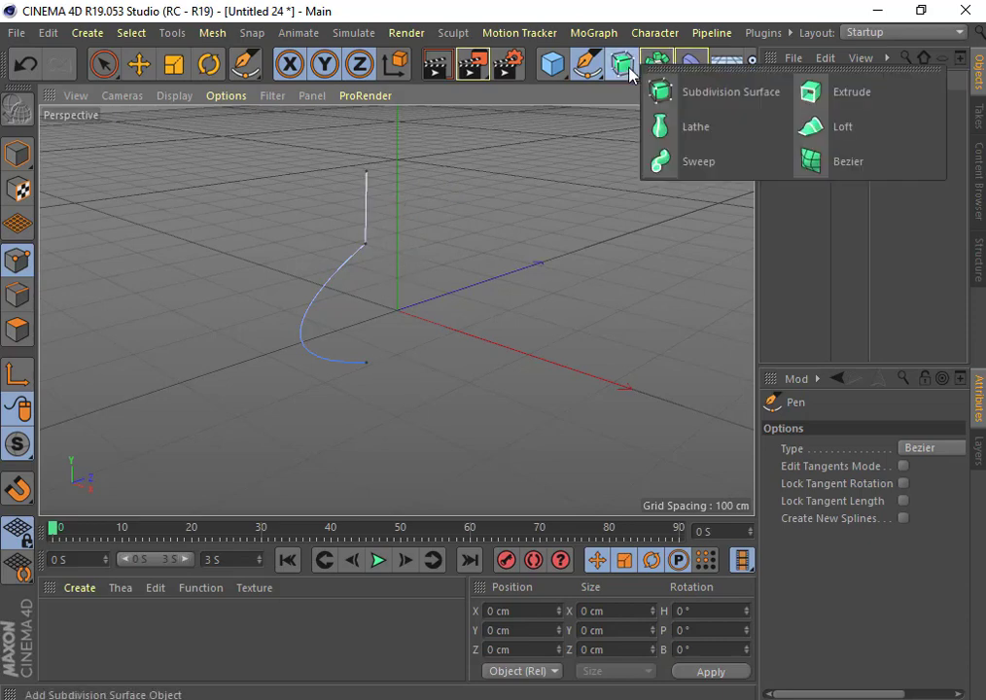
{"action": "left_click", "coordinate": [692, 135]}
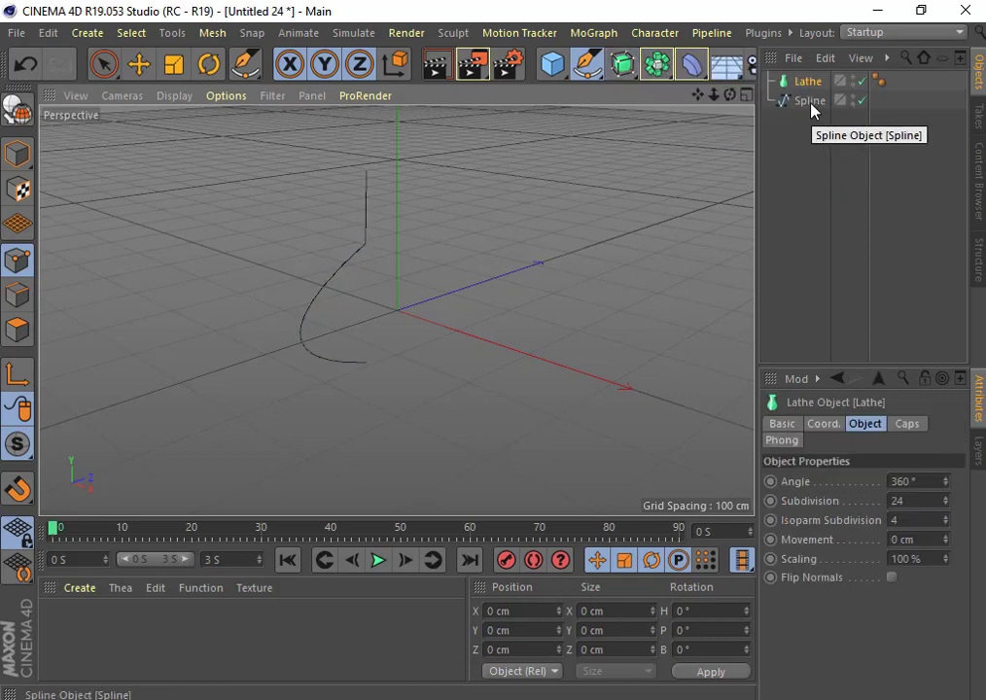
{"action": "left_click_drag", "start_coordinate": [813, 110], "coordinate": [811, 87]}
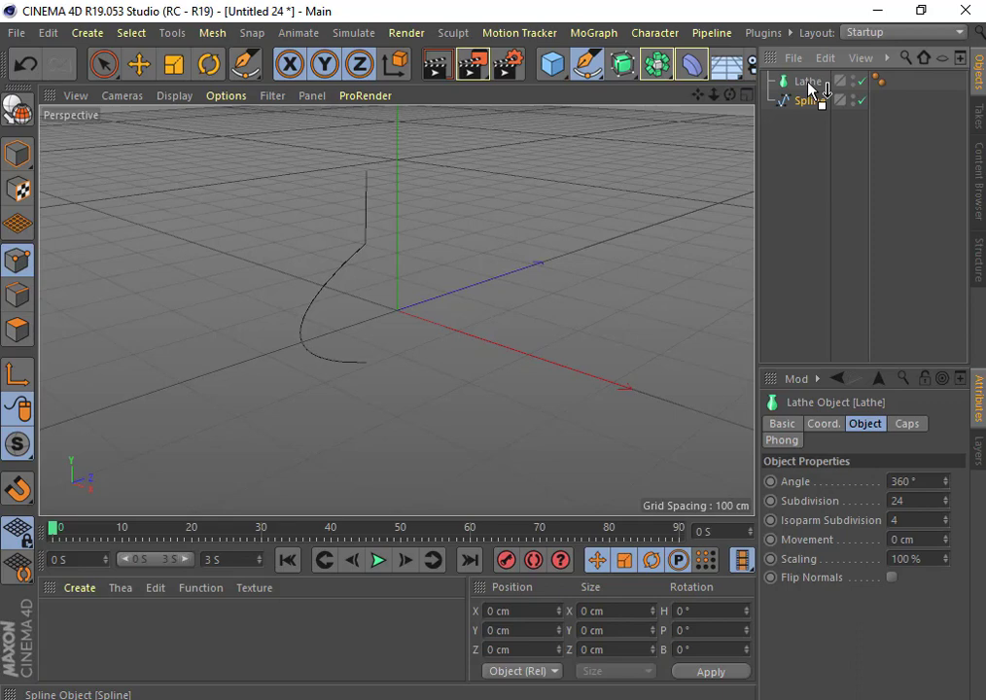
{"action": "left_click_drag", "start_coordinate": [810, 87], "coordinate": [814, 91]}
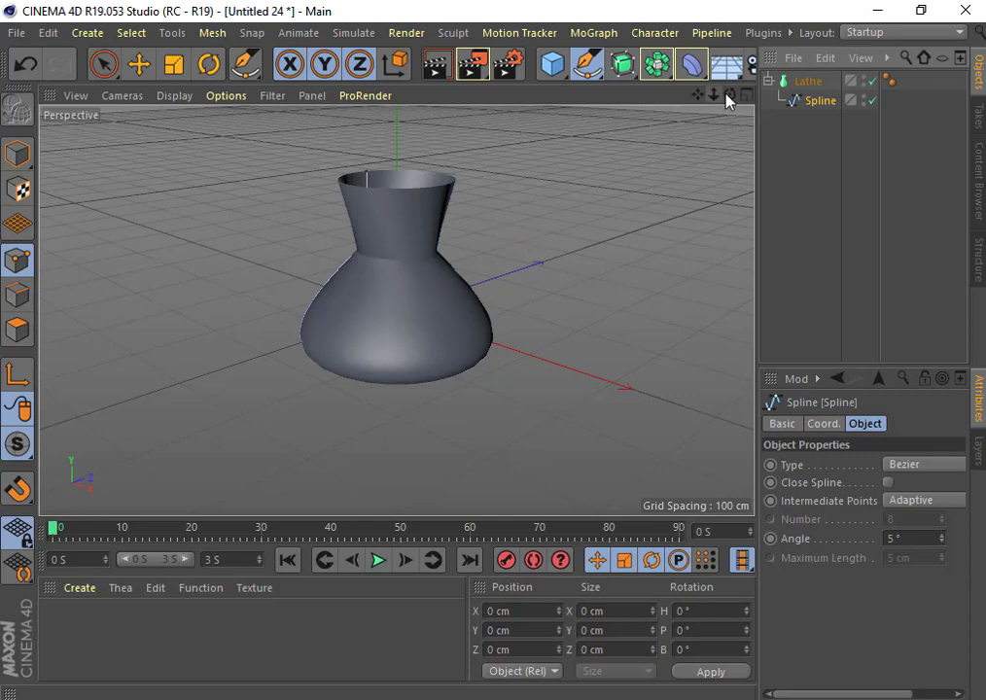
Scale the Lathe taller along Y and narrower along Z, then ease the height back down.
{"action": "left_click_drag", "start_coordinate": [731, 94], "coordinate": [735, 95]}
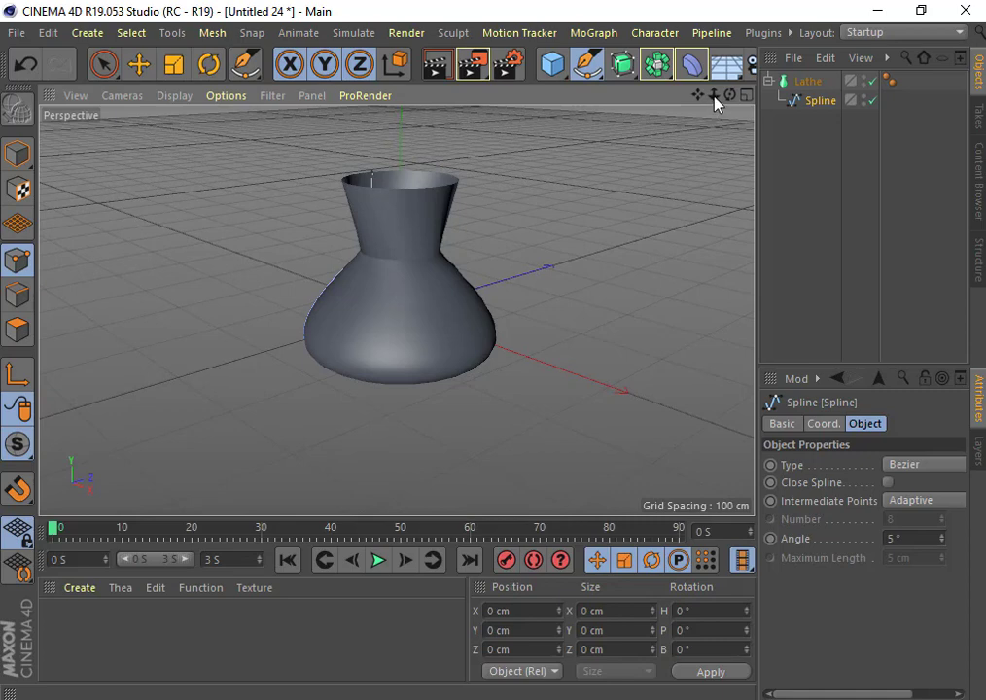
{"action": "left_click_drag", "start_coordinate": [714, 95], "coordinate": [706, 96]}
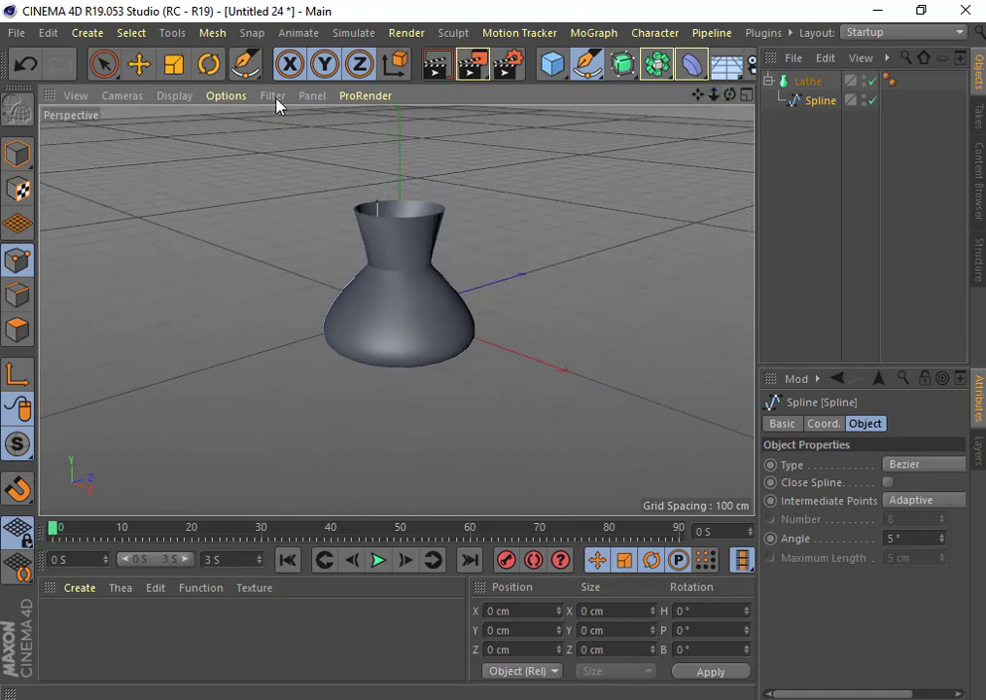
{"action": "left_click", "coordinate": [167, 66]}
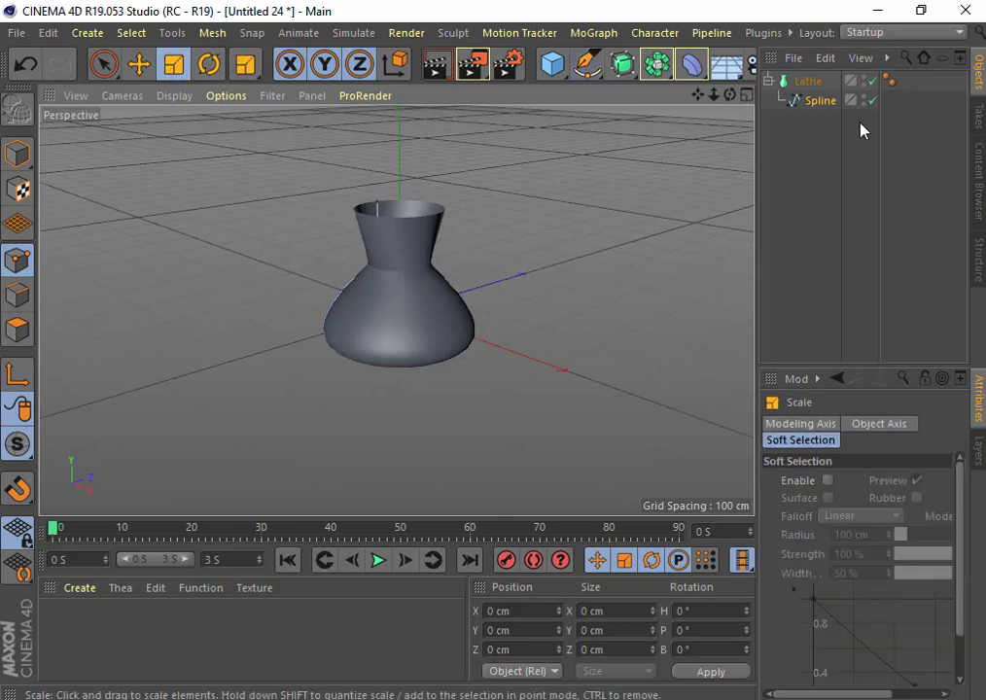
{"action": "left_click", "coordinate": [806, 81]}
{"action": "left_click", "coordinate": [813, 106]}
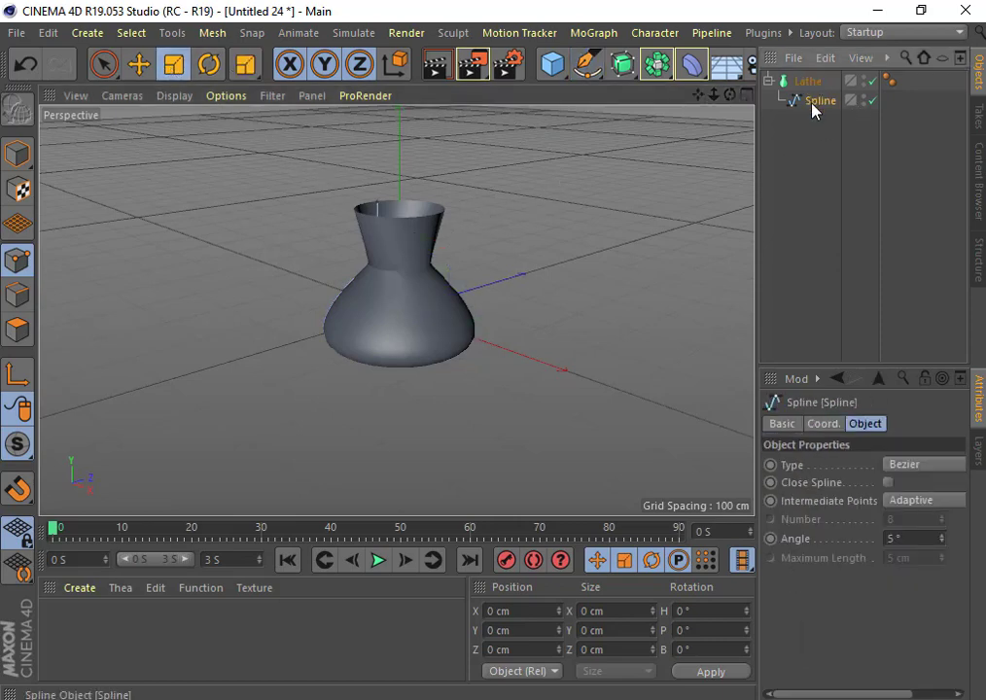
{"action": "left_click", "coordinate": [807, 81]}
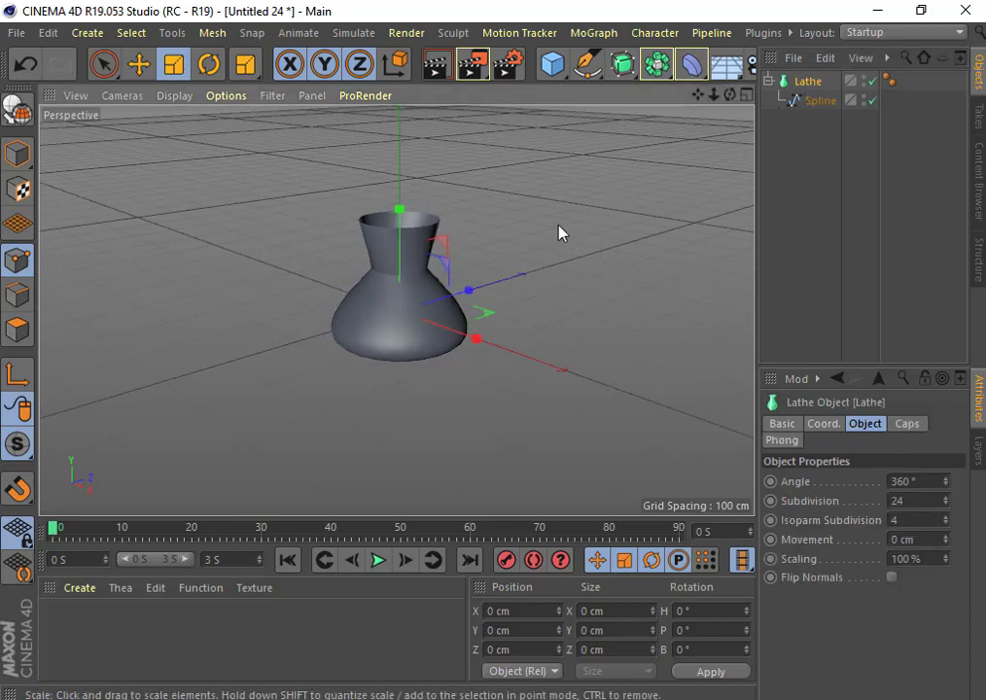
{"action": "left_click_drag", "start_coordinate": [400, 209], "coordinate": [406, 173]}
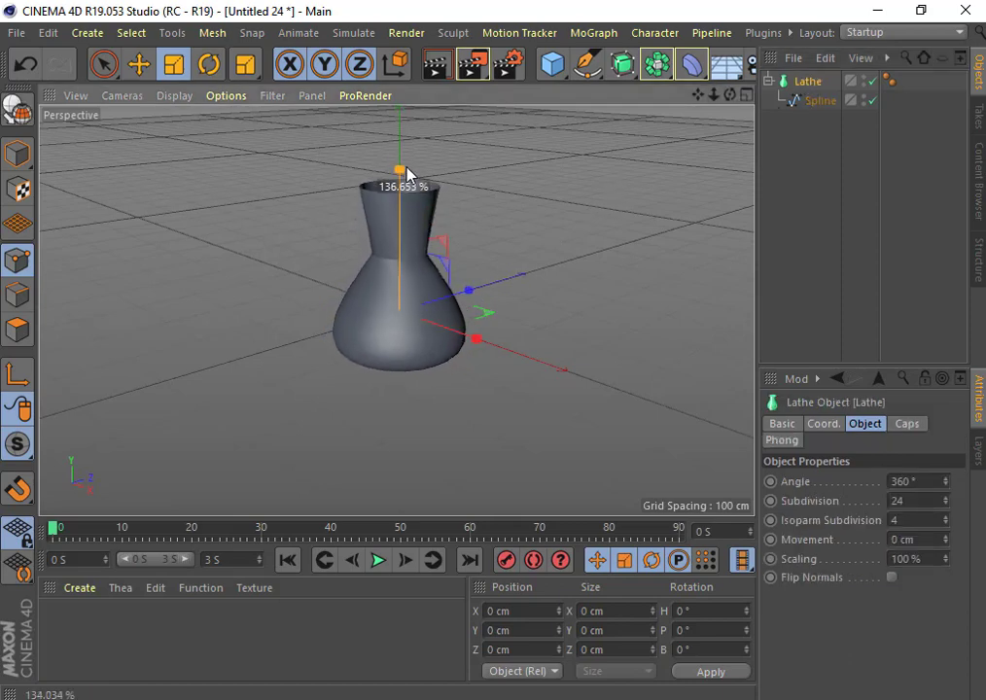
{"action": "mouse_move", "coordinate": [469, 290]}
{"action": "left_mouse_down"}
{"action": "mouse_move", "coordinate": [457, 302]}
{"action": "mouse_move", "coordinate": [469, 345]}
{"action": "mouse_move", "coordinate": [439, 334]}
{"action": "left_mouse_up"}
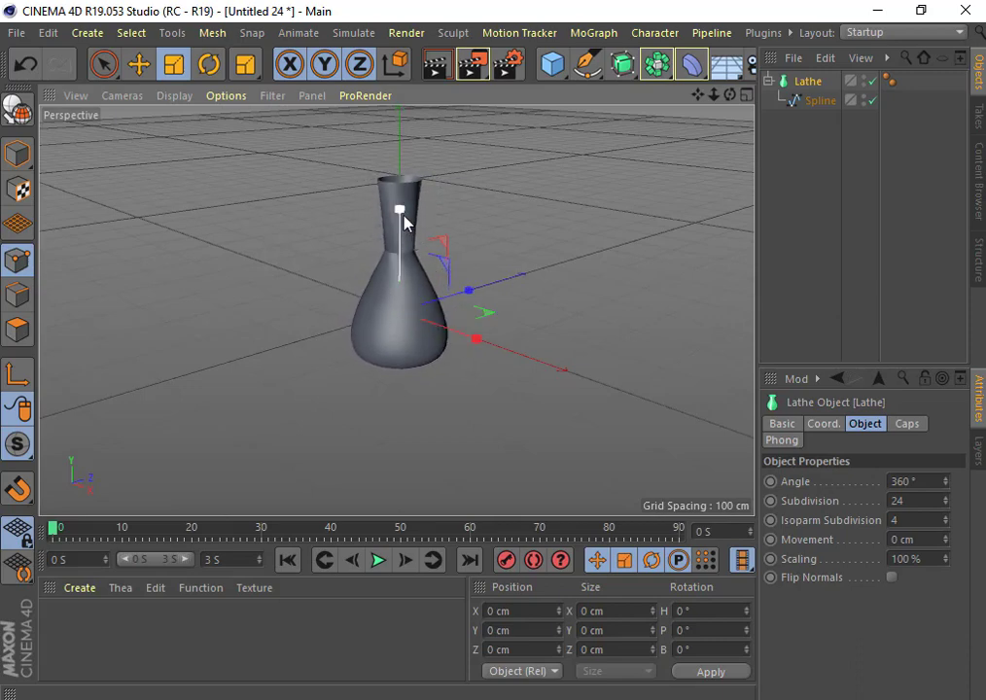
{"action": "left_click_drag", "start_coordinate": [402, 212], "coordinate": [403, 233]}
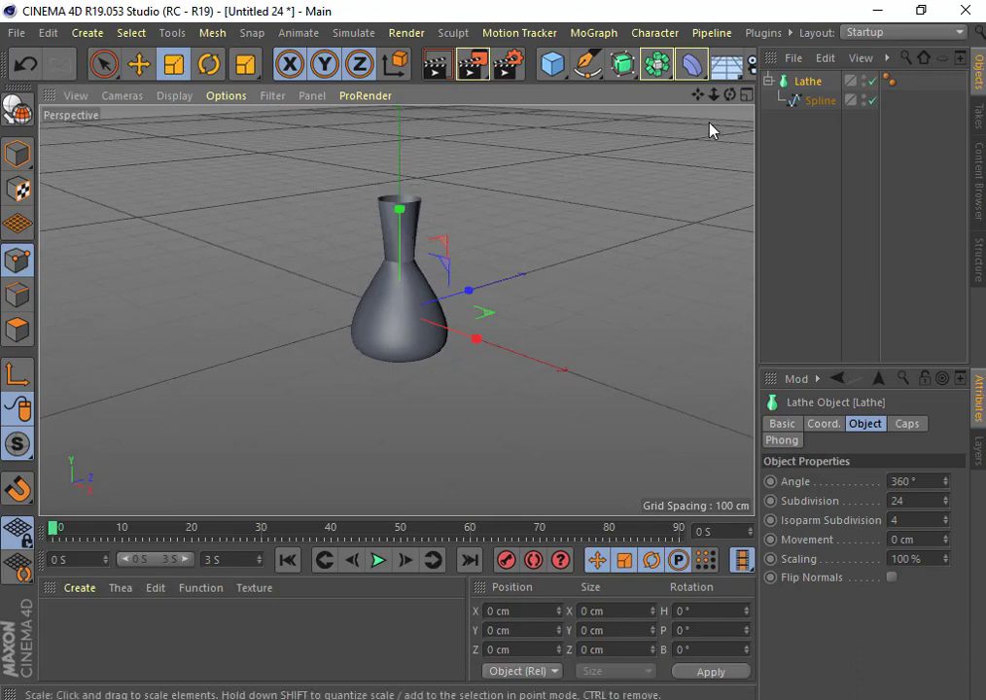
Pan and orbit the perspective view down to a near ground-level side view of the flask.
{"action": "left_click", "coordinate": [140, 62]}
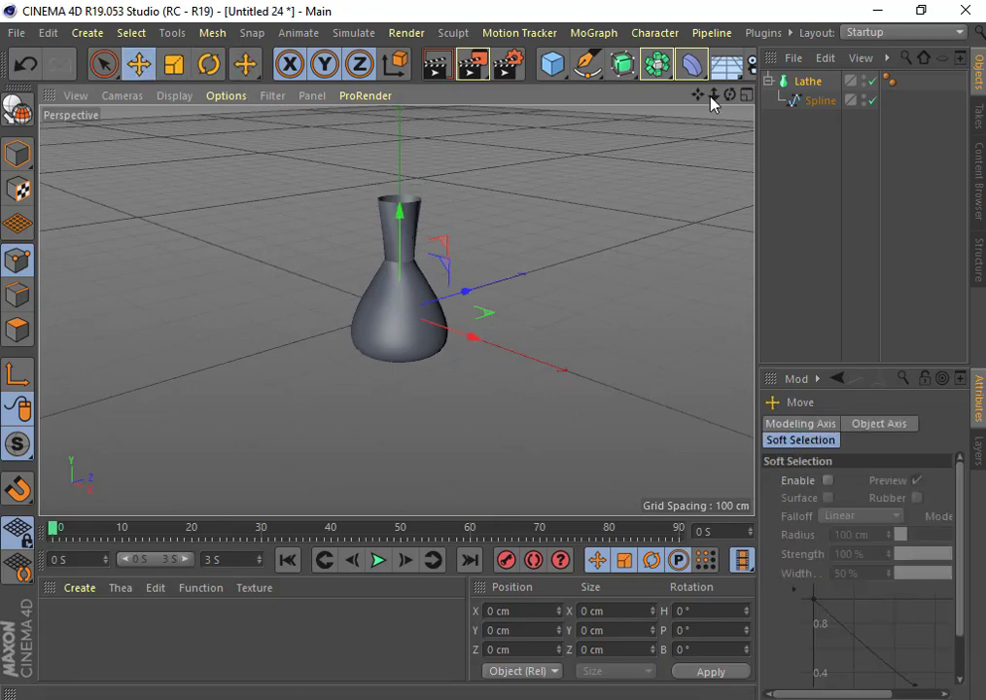
{"action": "left_click_drag", "start_coordinate": [696, 96], "coordinate": [710, 113]}
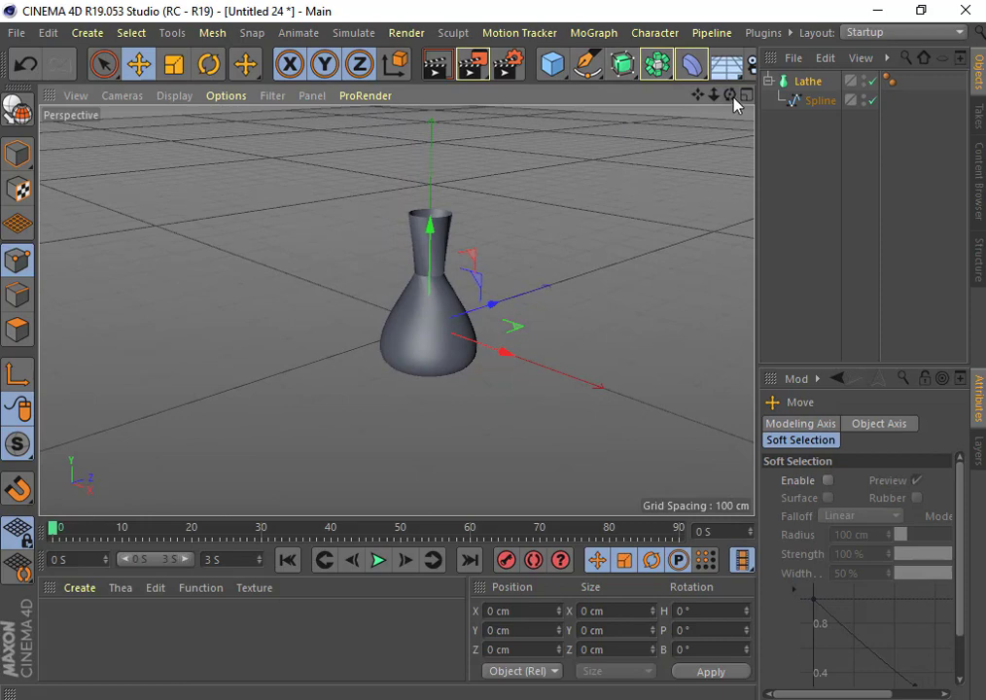
{"action": "left_click_drag", "start_coordinate": [731, 94], "coordinate": [525, 98]}
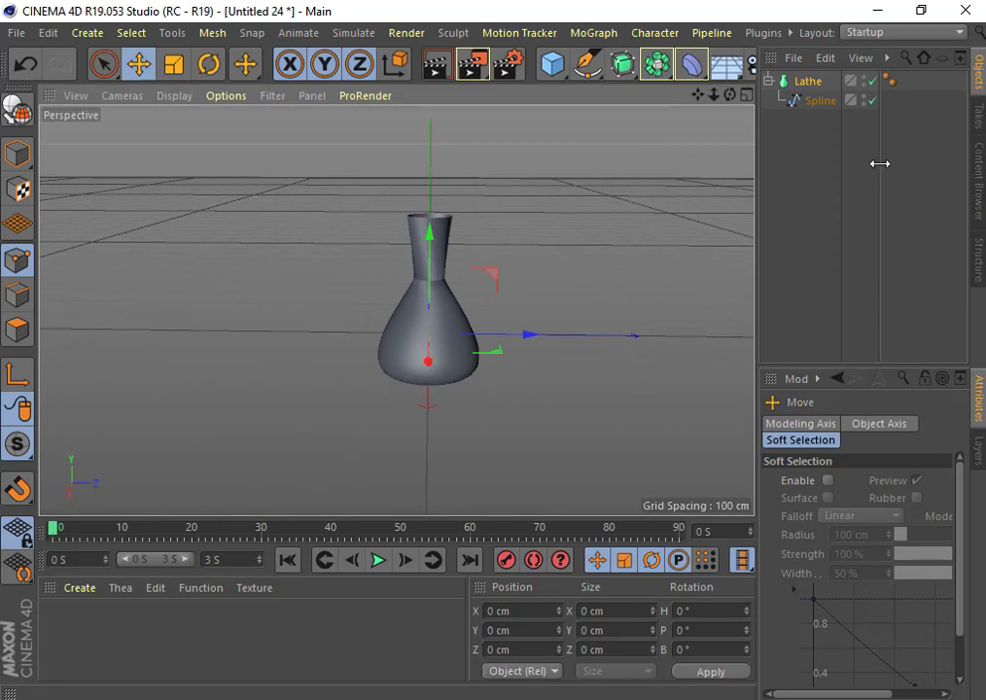
{"action": "mouse_move", "coordinate": [881, 164]}
{"action": "left_mouse_down"}
{"action": "mouse_move", "coordinate": [886, 124]}
{"action": "mouse_move", "coordinate": [924, 136]}
{"action": "left_mouse_up"}
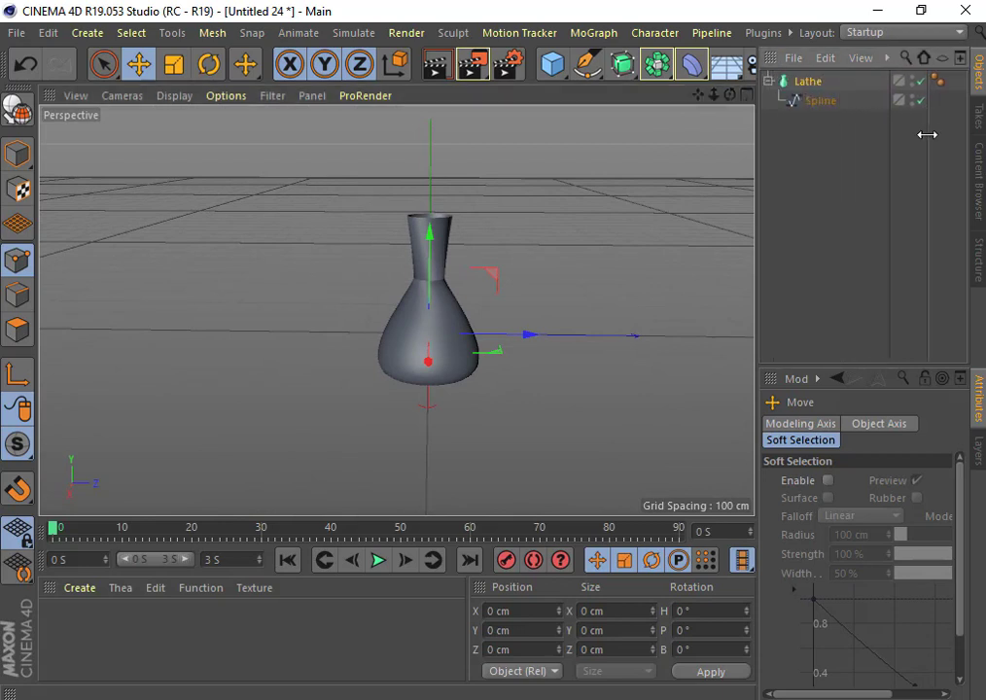
Delete the Lathe and Spline, then close the project choosing Não to discard changes.
{"action": "left_click_drag", "start_coordinate": [852, 145], "coordinate": [777, 76]}
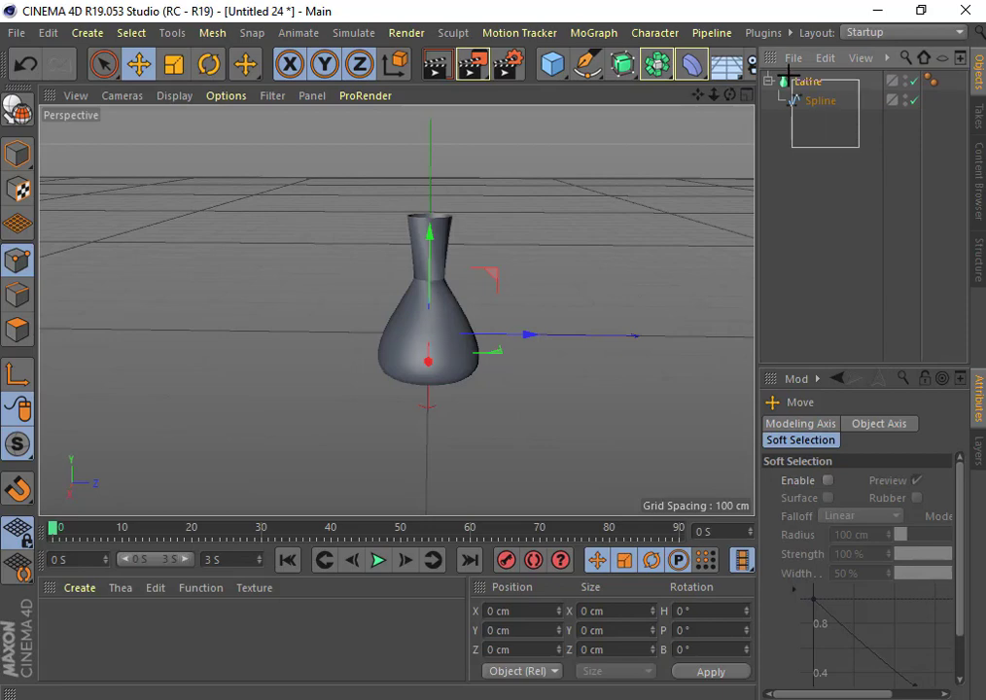
{"action": "key", "text": "Delete"}
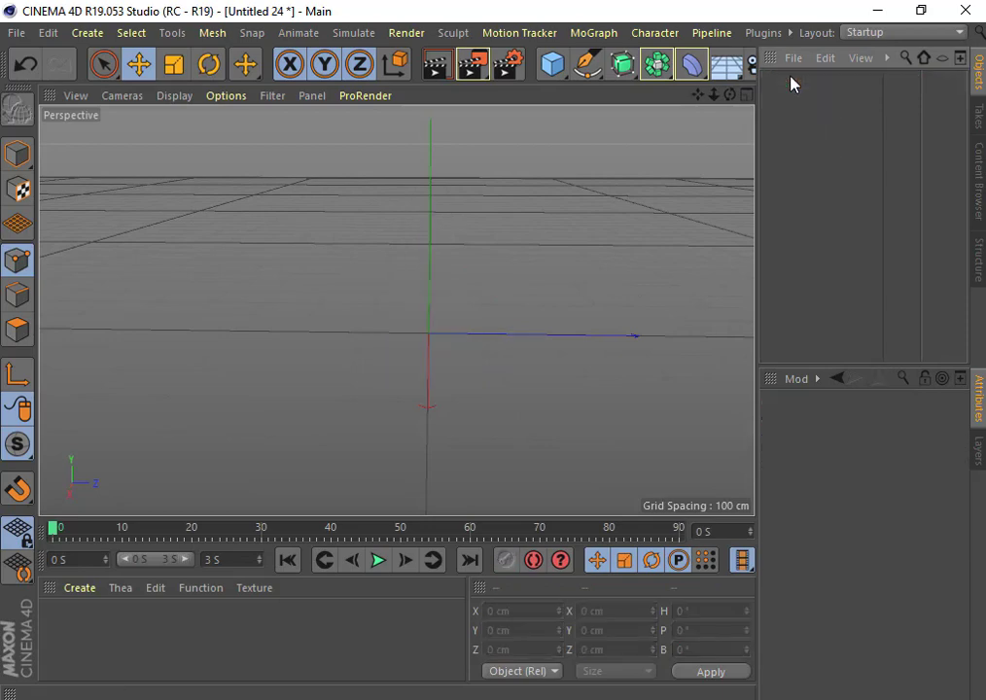
{"action": "left_click", "coordinate": [33, 35]}
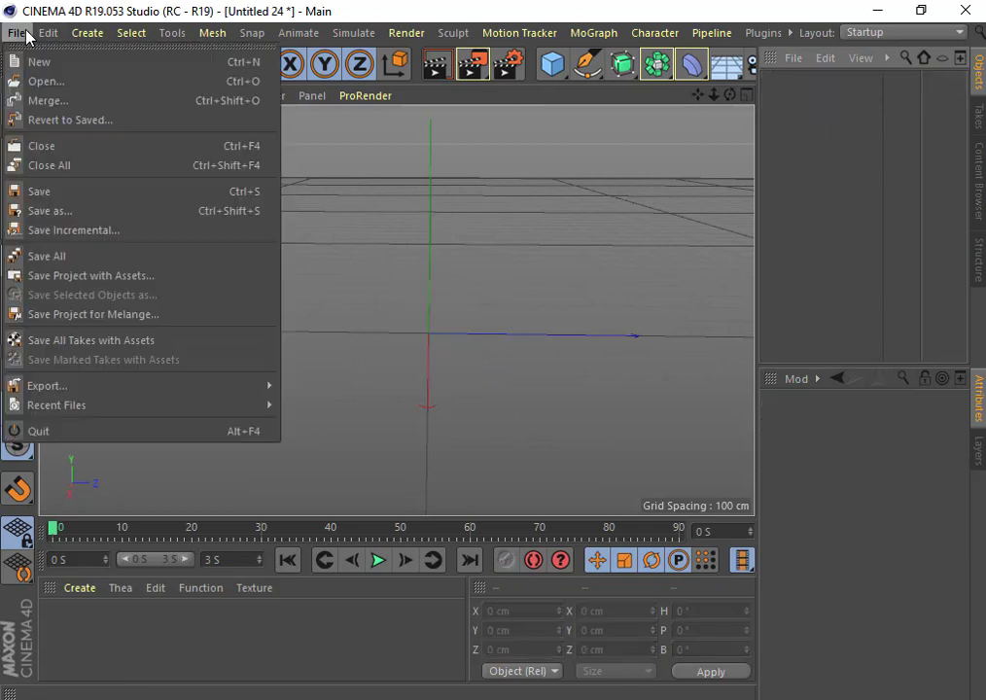
{"action": "left_click", "coordinate": [75, 147]}
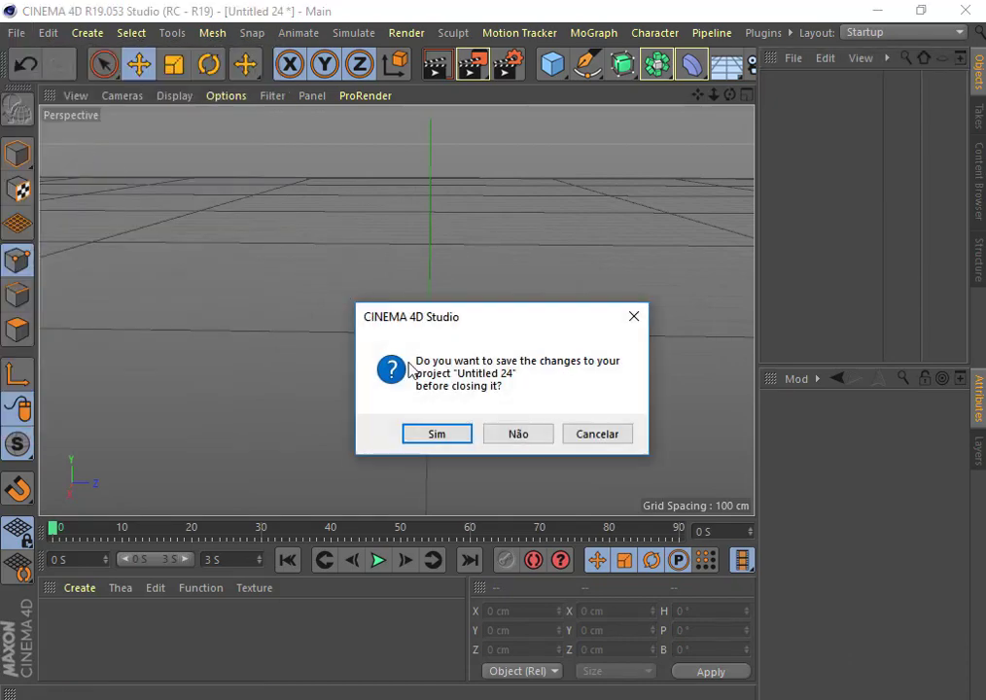
{"action": "left_click", "coordinate": [518, 435]}
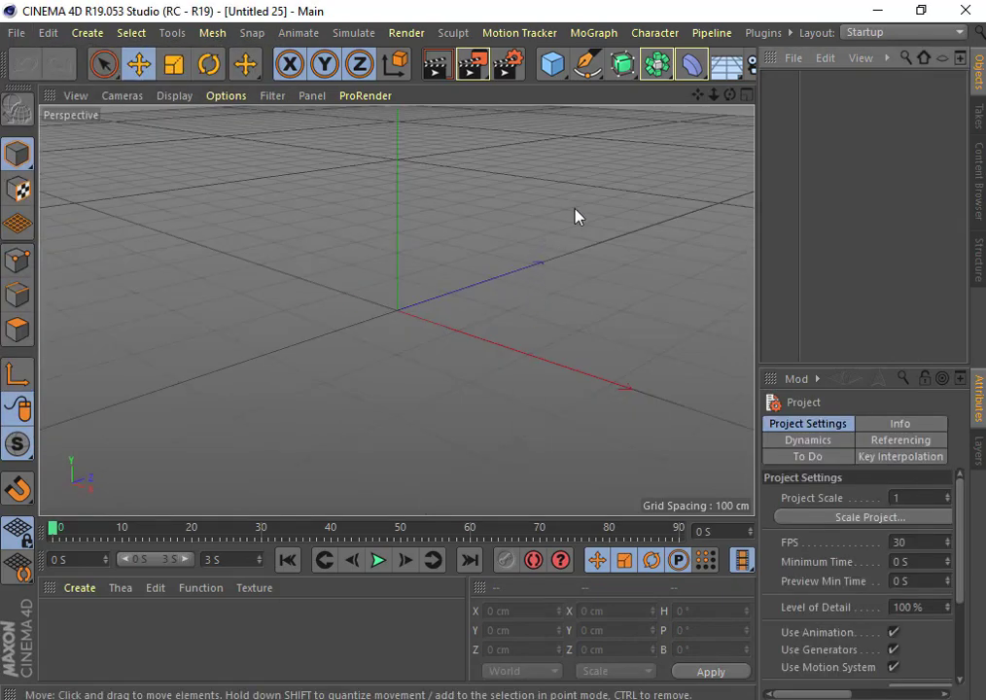
Maximise the Front view and drag the program window right to expose the desktop.
{"action": "left_click", "coordinate": [746, 95]}
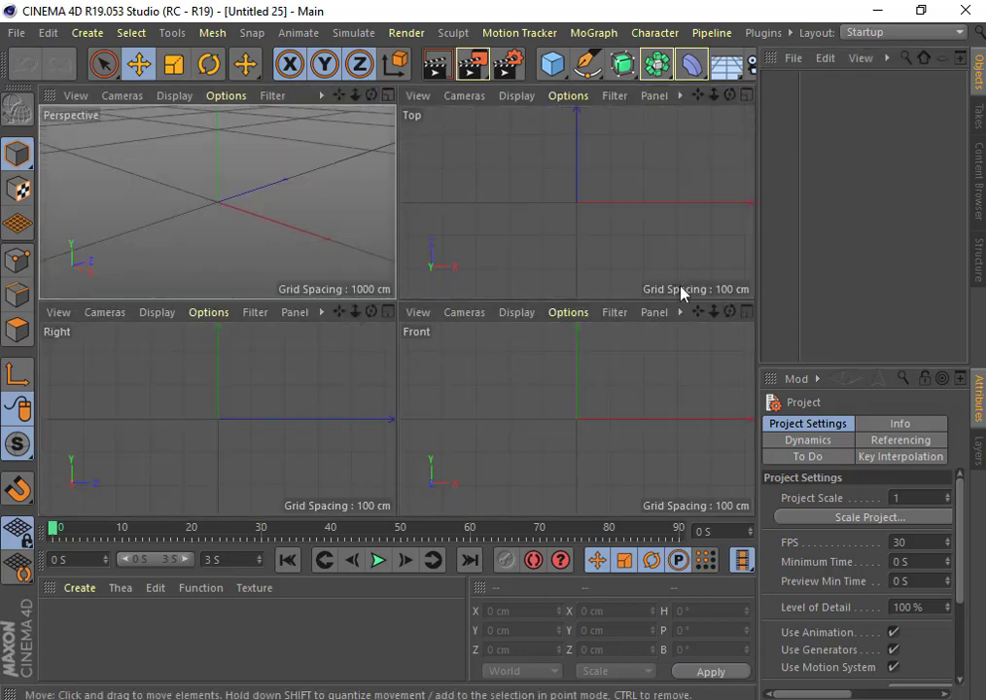
{"action": "left_click", "coordinate": [749, 313]}
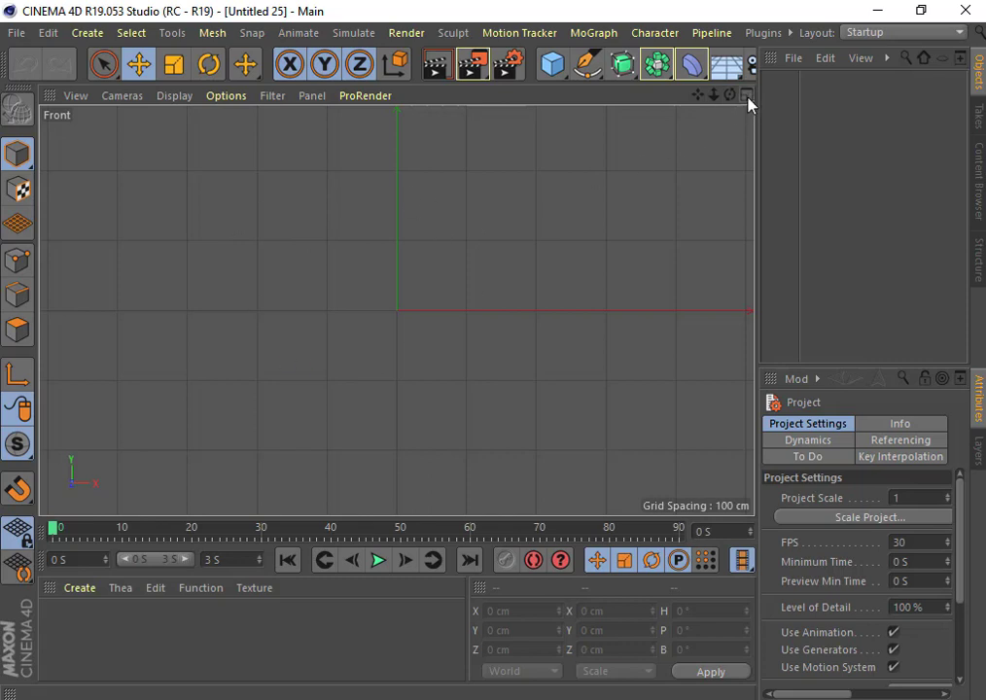
{"action": "left_click_drag", "start_coordinate": [633, 13], "coordinate": [721, 21]}
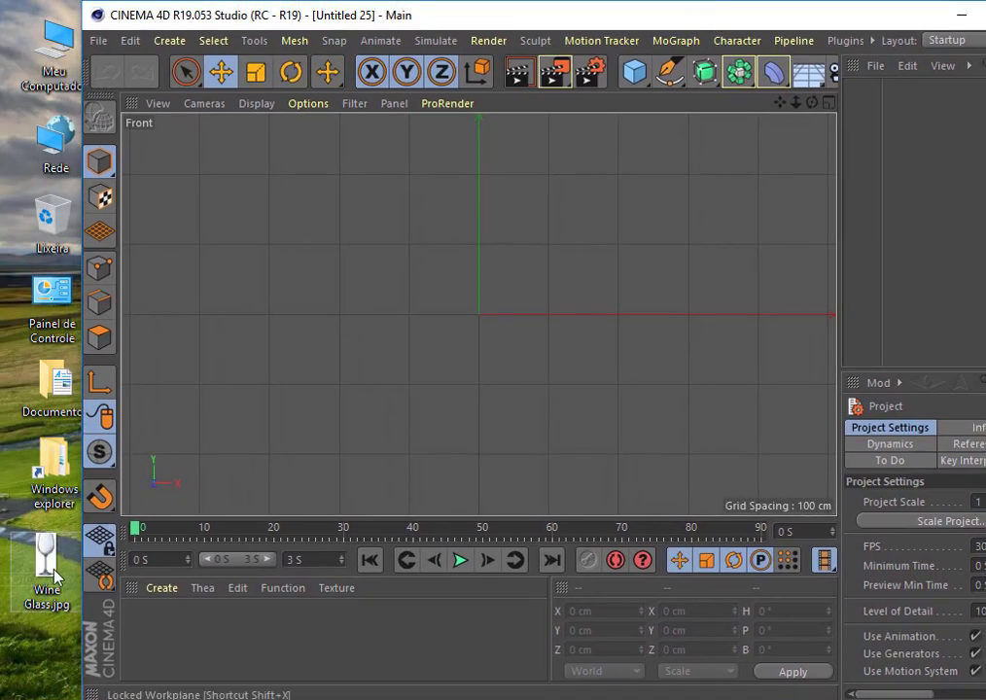
Drop Wine Glass.jpg into the Front view as a reference, then maximise it and zoom out.
{"action": "left_click_drag", "start_coordinate": [55, 578], "coordinate": [503, 312]}
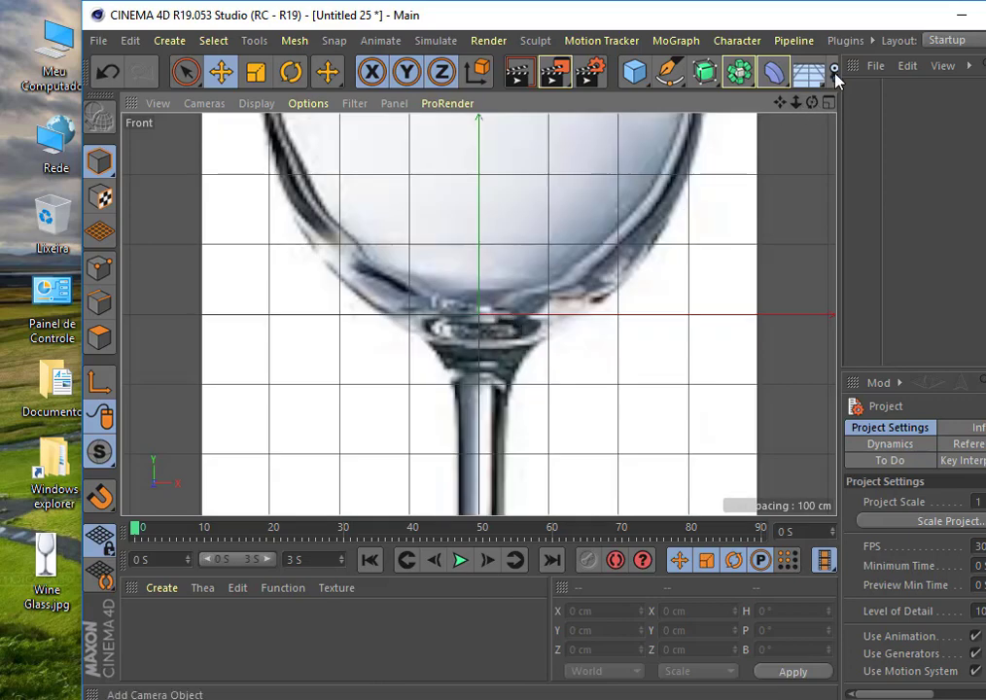
{"action": "double_click", "coordinate": [788, 17]}
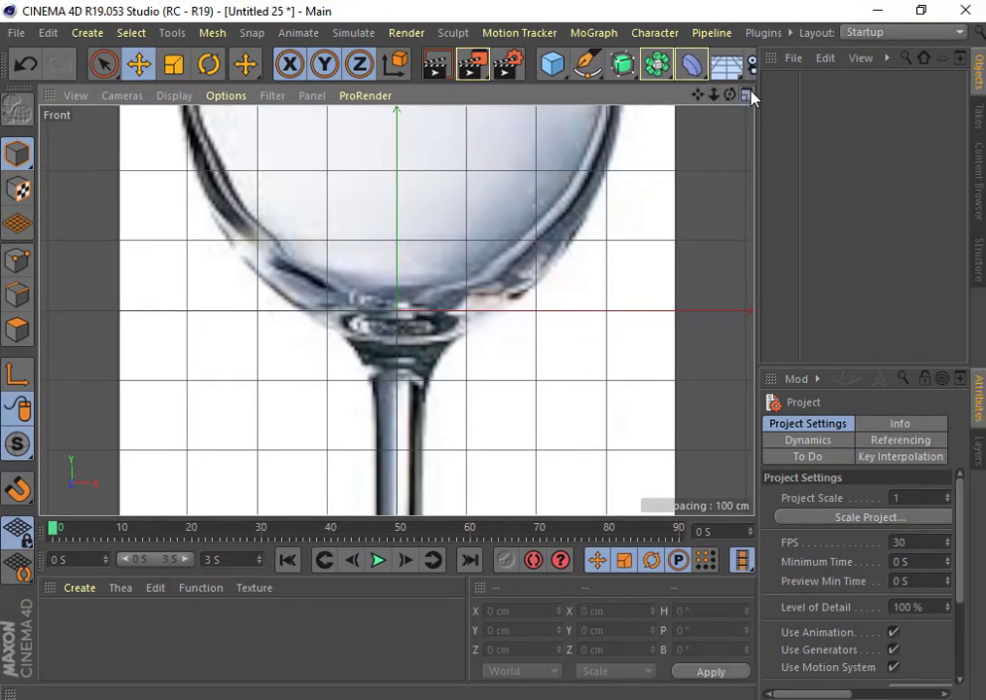
{"action": "left_click", "coordinate": [747, 95]}
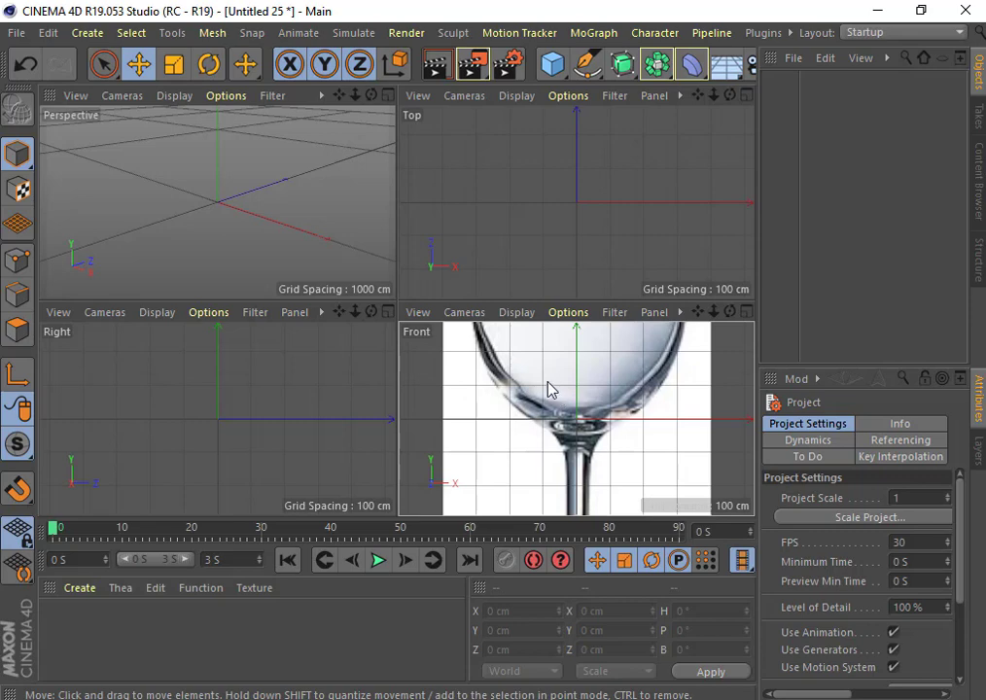
{"action": "left_click", "coordinate": [747, 311]}
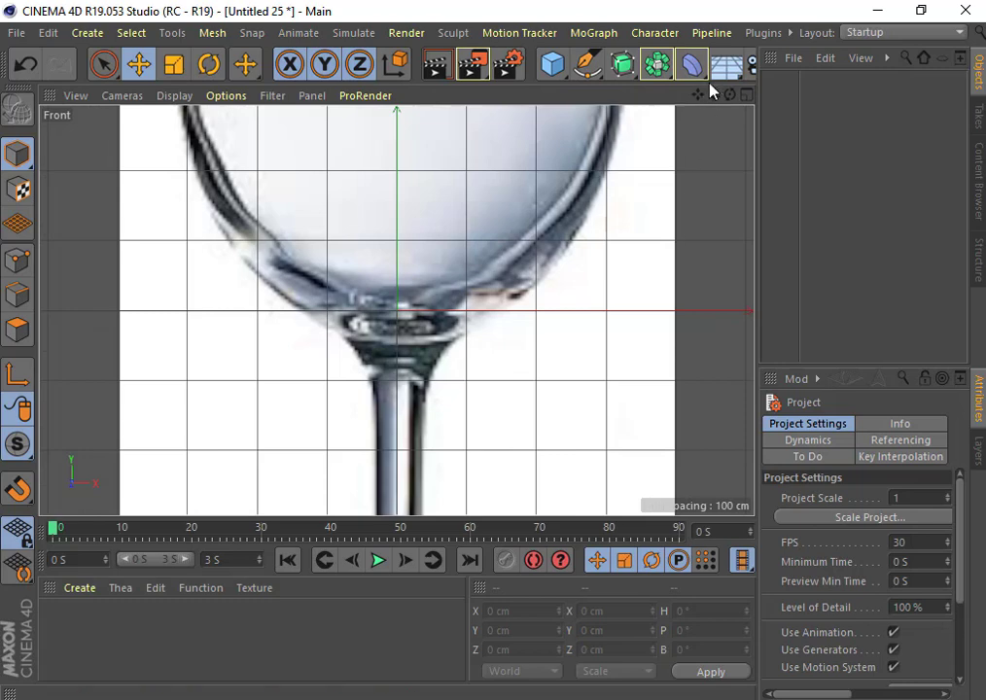
{"action": "mouse_move", "coordinate": [716, 95]}
{"action": "left_mouse_down"}
{"action": "mouse_move", "coordinate": [681, 94]}
{"action": "mouse_move", "coordinate": [708, 225]}
{"action": "mouse_move", "coordinate": [725, 238]}
{"action": "left_mouse_up"}
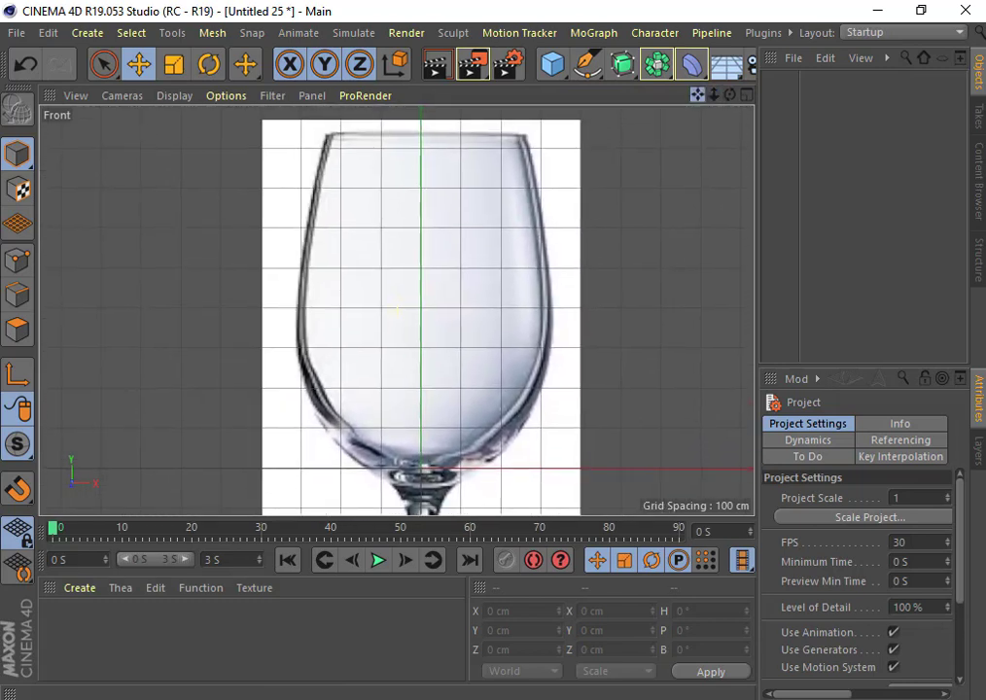
Start a Pen spline at the glass rim and trace down the bowl's right edge to its widest point.
{"action": "left_click", "coordinate": [593, 65]}
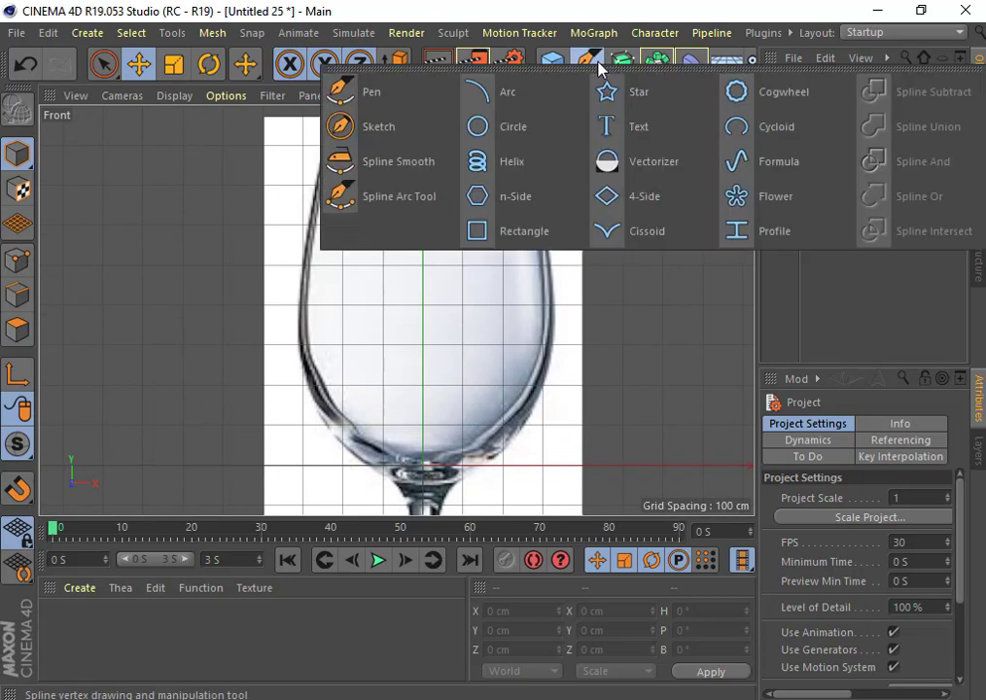
{"action": "left_click", "coordinate": [423, 94]}
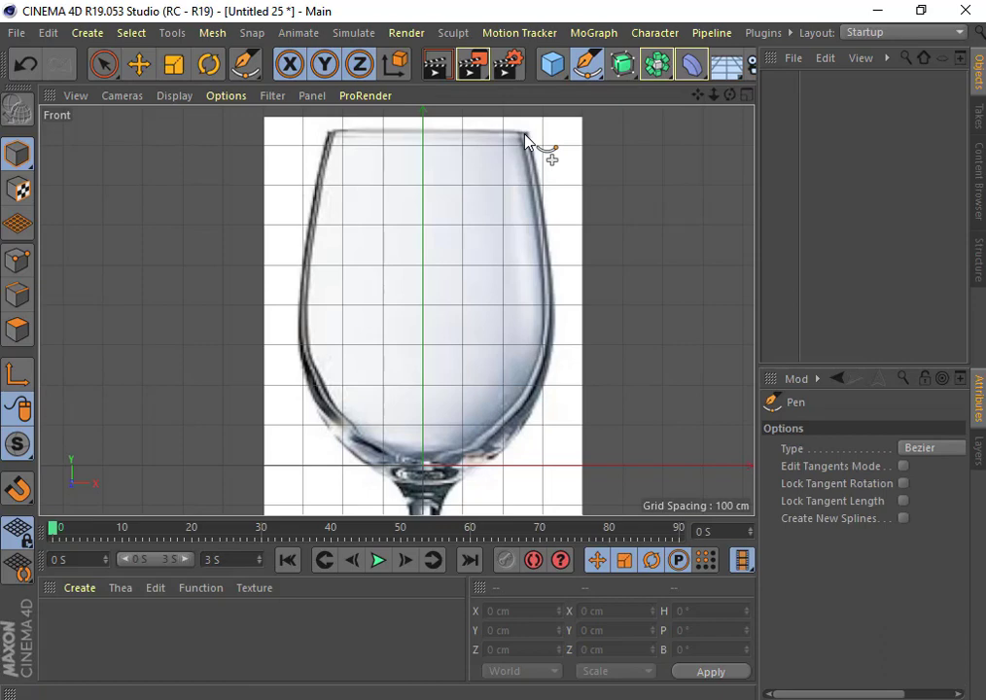
{"action": "left_click", "coordinate": [524, 136]}
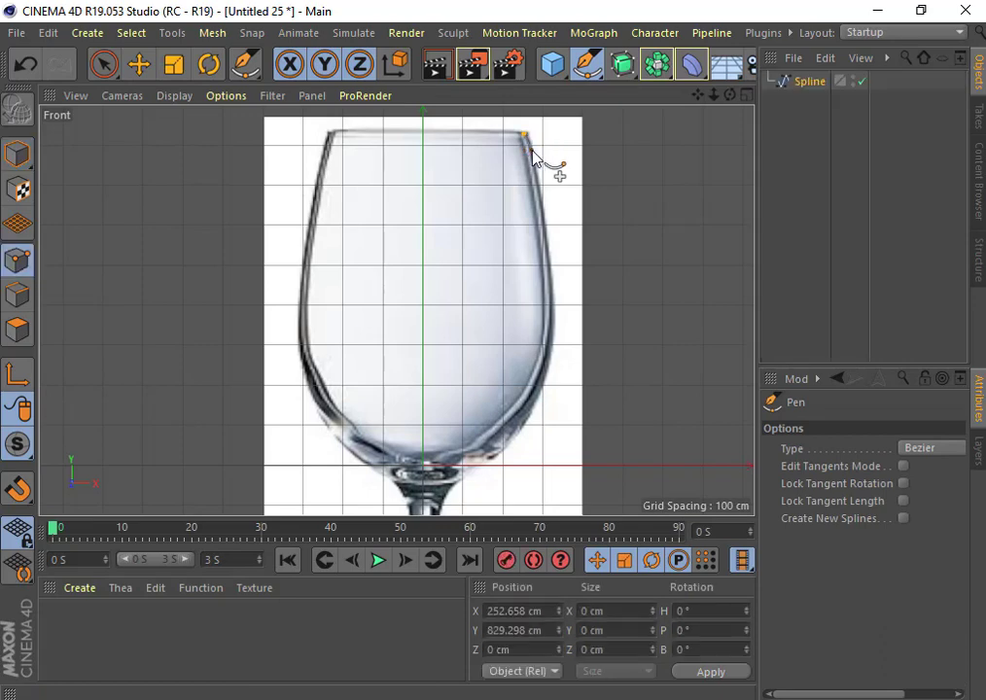
{"action": "left_click", "coordinate": [533, 169]}
{"action": "left_click", "coordinate": [537, 176]}
{"action": "left_click", "coordinate": [540, 200]}
{"action": "left_click", "coordinate": [542, 228]}
{"action": "left_click", "coordinate": [547, 253]}
{"action": "left_click", "coordinate": [550, 309]}
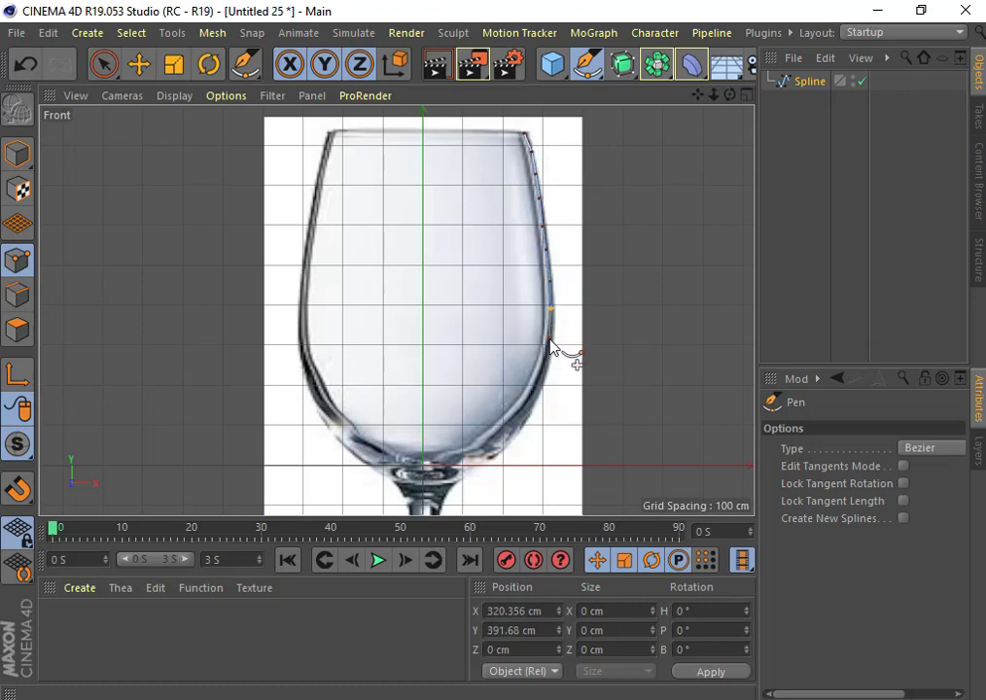
Continue the points around the bowl's lower curve to where it meets the stem.
{"action": "left_click", "coordinate": [550, 340]}
{"action": "left_click", "coordinate": [541, 367]}
{"action": "left_click", "coordinate": [531, 394]}
{"action": "left_click", "coordinate": [503, 414]}
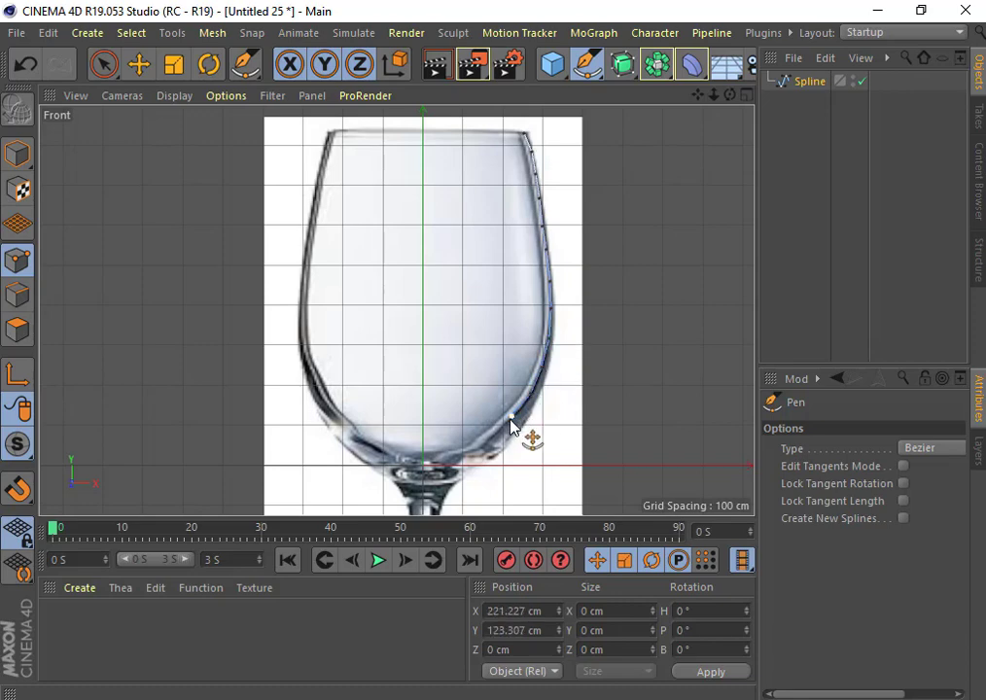
{"action": "left_click", "coordinate": [492, 435]}
{"action": "left_click", "coordinate": [467, 452]}
{"action": "left_click", "coordinate": [448, 459]}
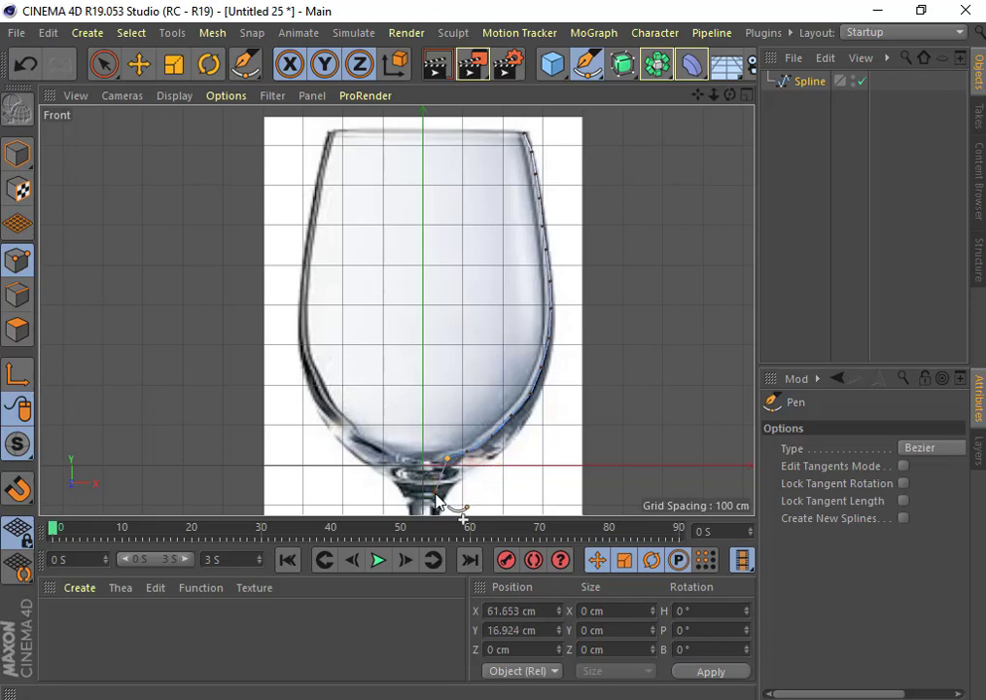
{"action": "left_click", "coordinate": [439, 497]}
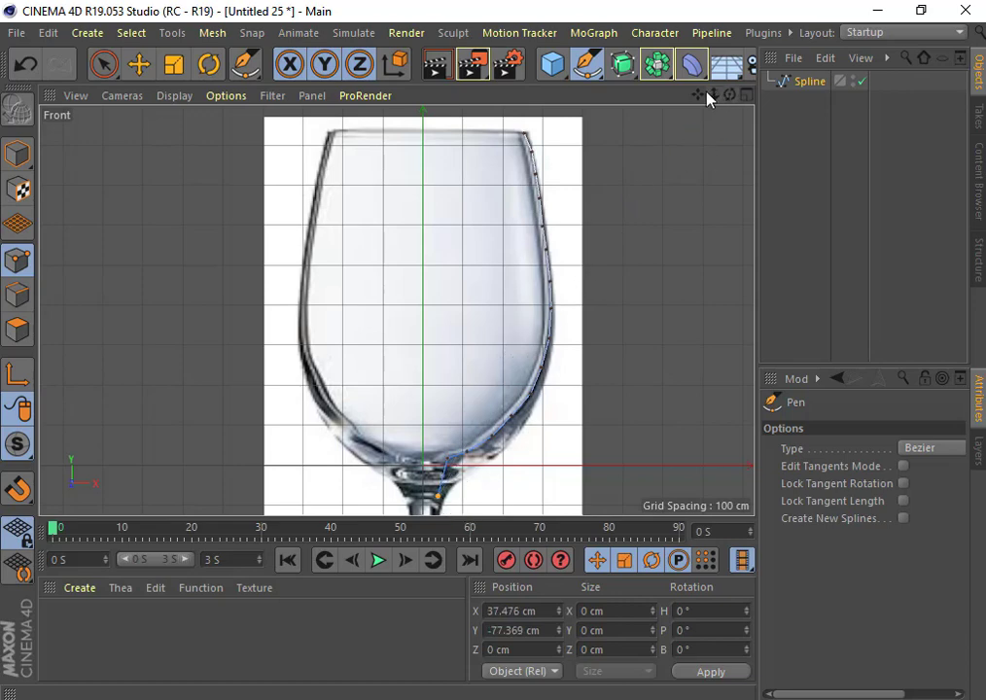
Place points down the stem to its bottom.
{"action": "left_click_drag", "start_coordinate": [701, 94], "coordinate": [542, 309]}
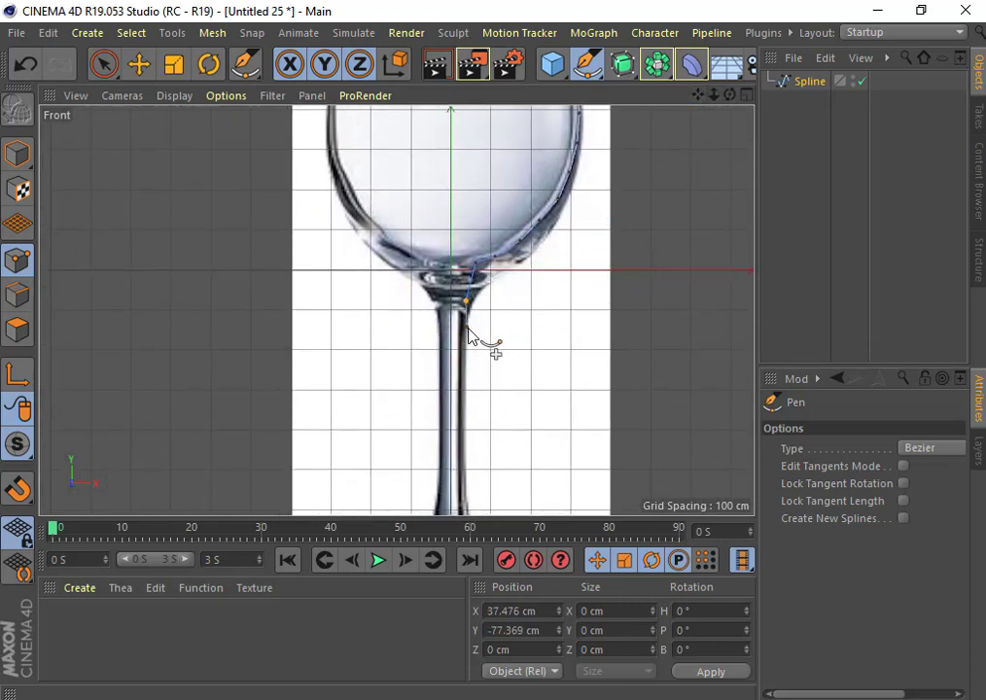
{"action": "left_click", "coordinate": [463, 326]}
{"action": "left_click", "coordinate": [462, 355]}
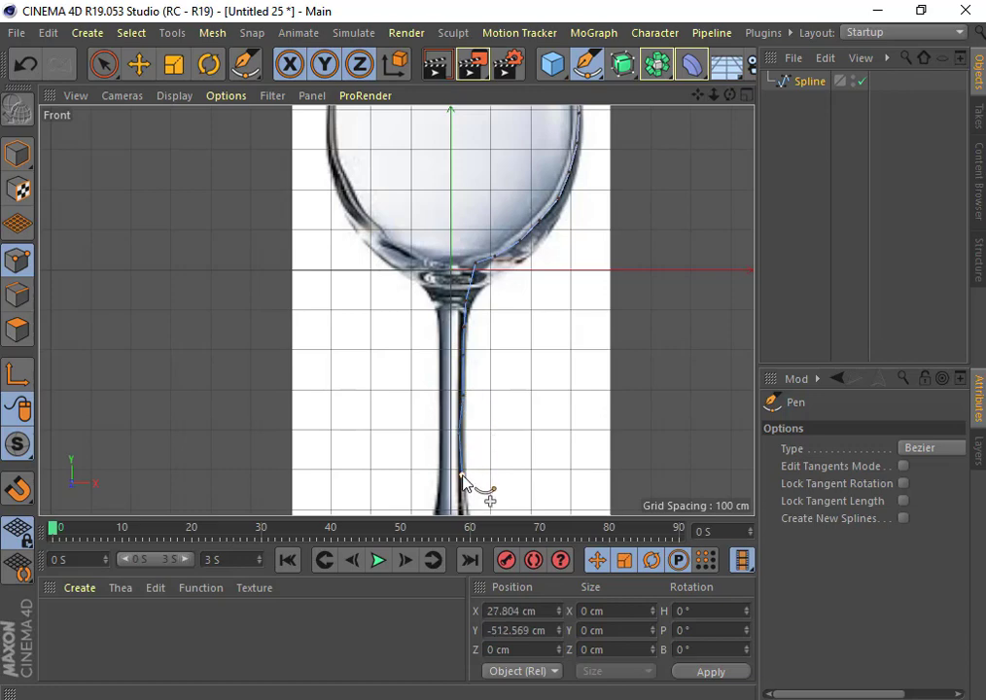
{"action": "left_click", "coordinate": [462, 502]}
Trace the base's flare, top surface, outer edge and underside, ending at its centre.
{"action": "left_click_drag", "start_coordinate": [696, 100], "coordinate": [702, 0]}
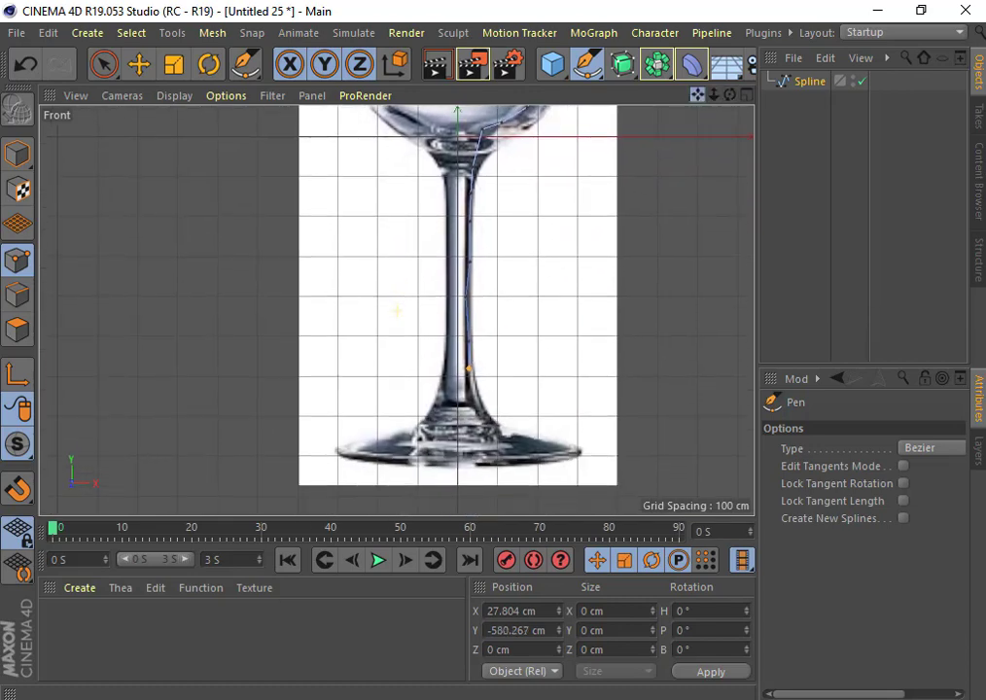
{"action": "left_click", "coordinate": [483, 411]}
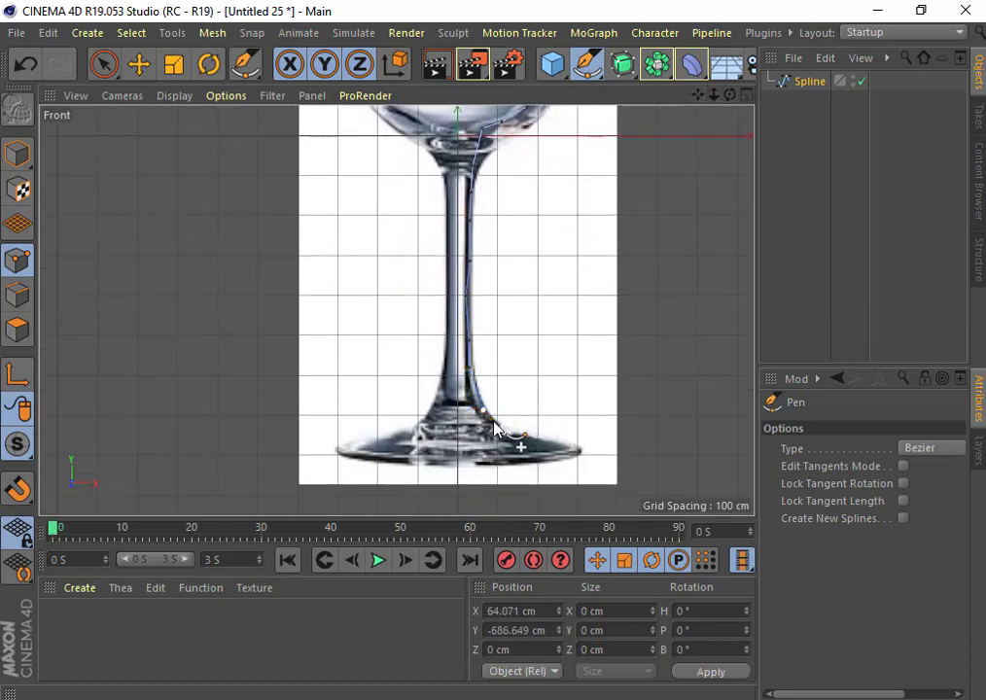
{"action": "left_click", "coordinate": [500, 428]}
{"action": "left_click", "coordinate": [522, 439]}
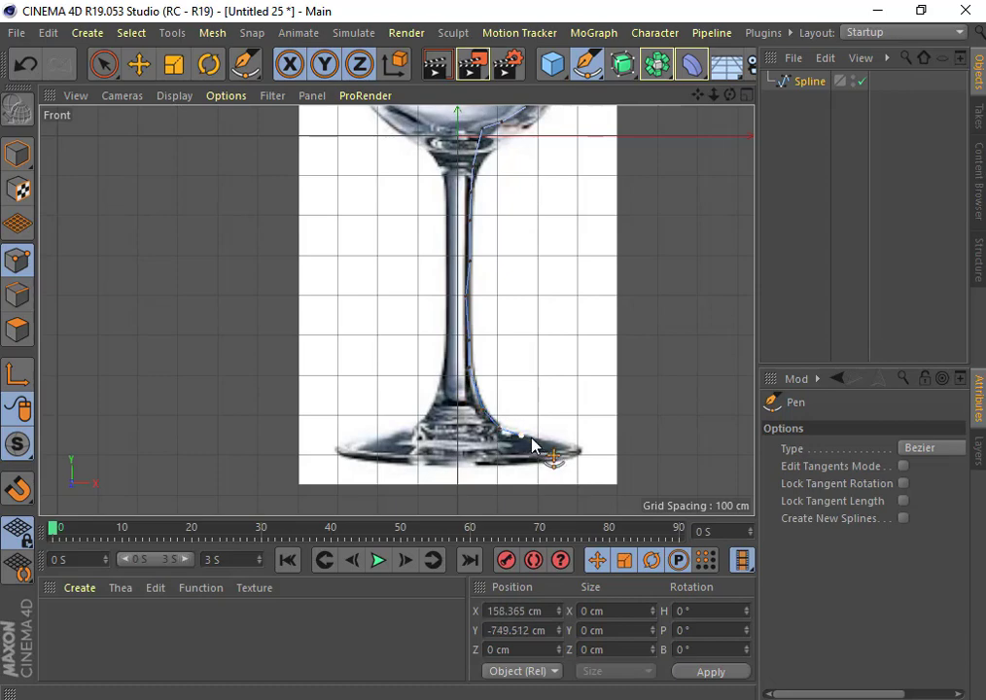
{"action": "left_click", "coordinate": [545, 440]}
{"action": "left_click", "coordinate": [573, 453]}
{"action": "left_click", "coordinate": [523, 463]}
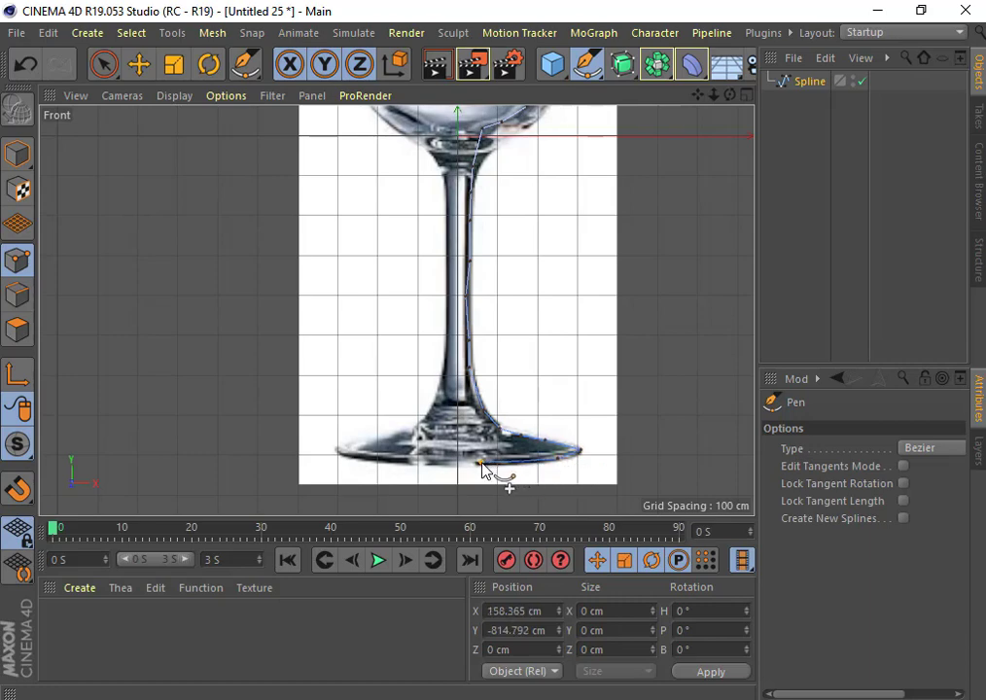
{"action": "left_click", "coordinate": [483, 464]}
{"action": "left_click", "coordinate": [458, 464]}
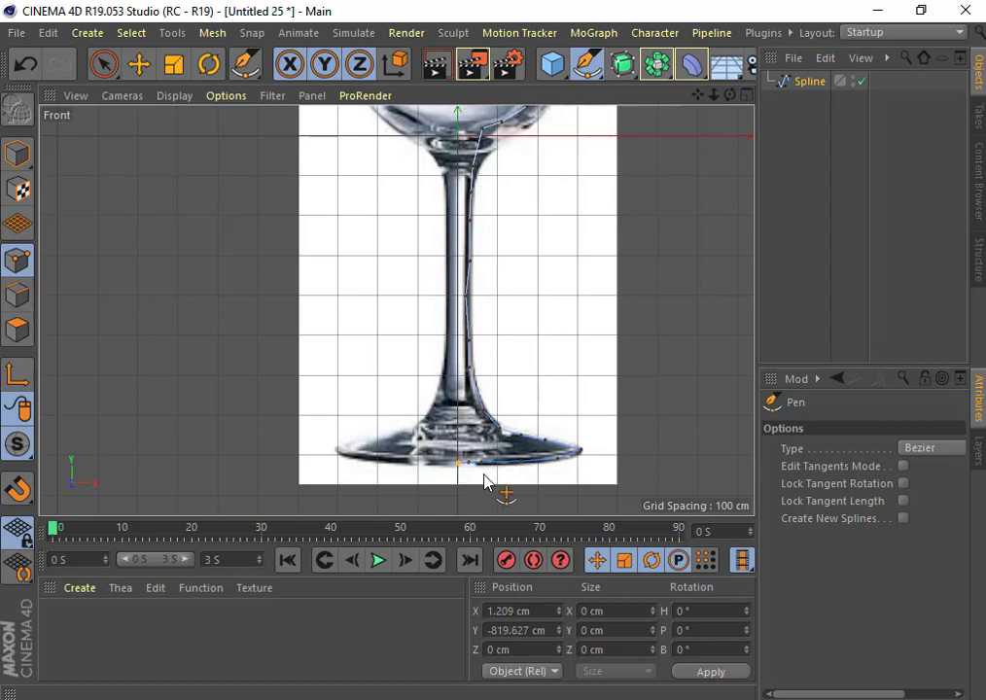
{"action": "left_click", "coordinate": [746, 95]}
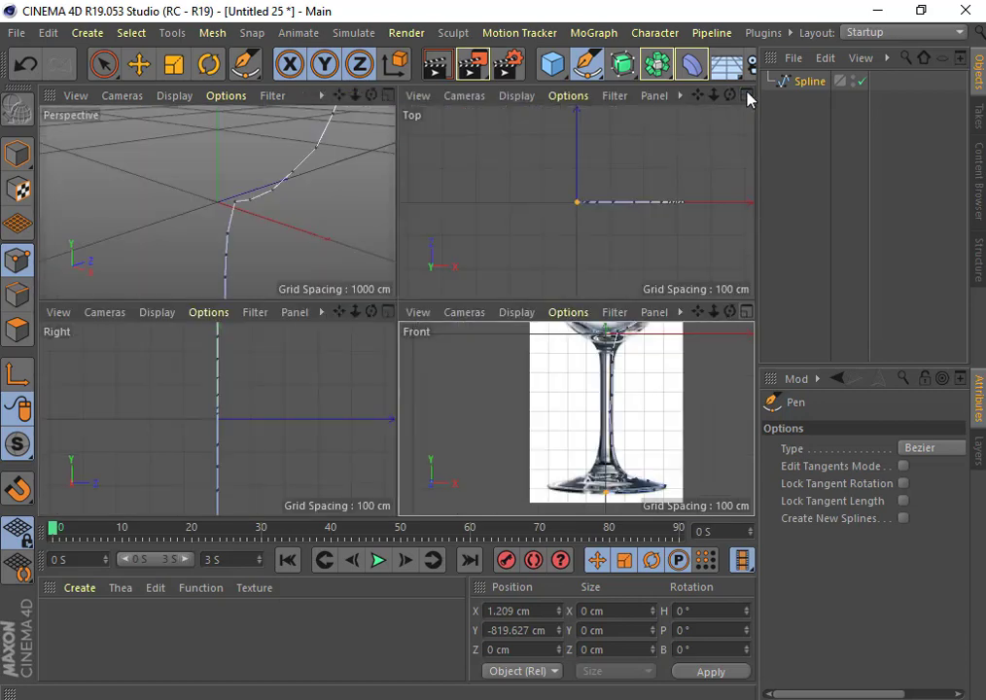
Maximise the Perspective view, zoom out and orbit to see the whole spline, then end it with Esc.
{"action": "middle_click", "coordinate": [392, 98]}
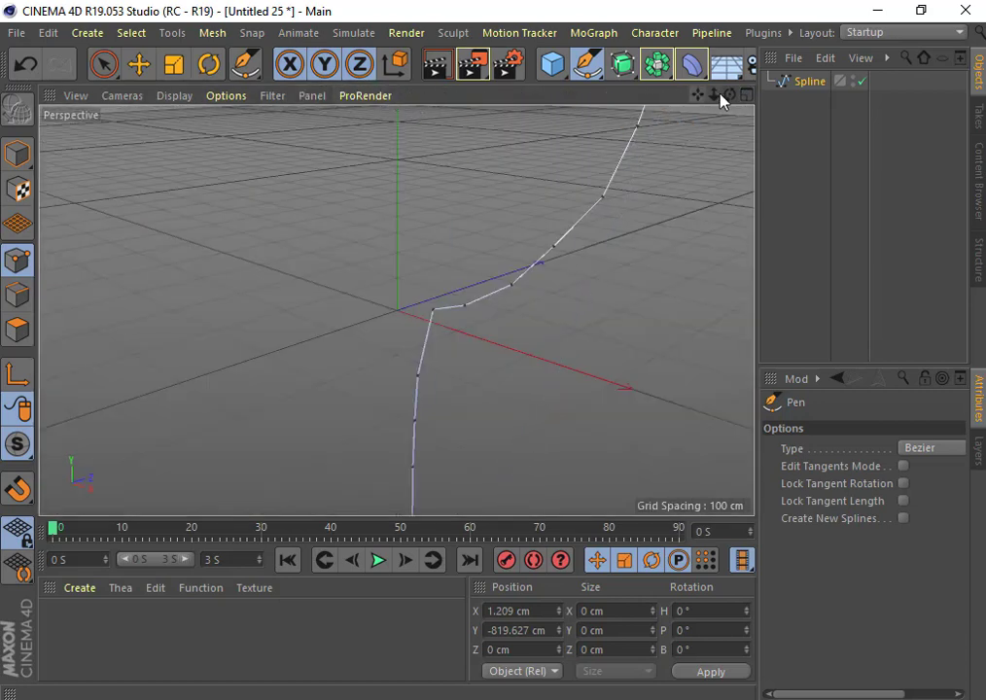
{"action": "left_click_drag", "start_coordinate": [713, 101], "coordinate": [681, 126]}
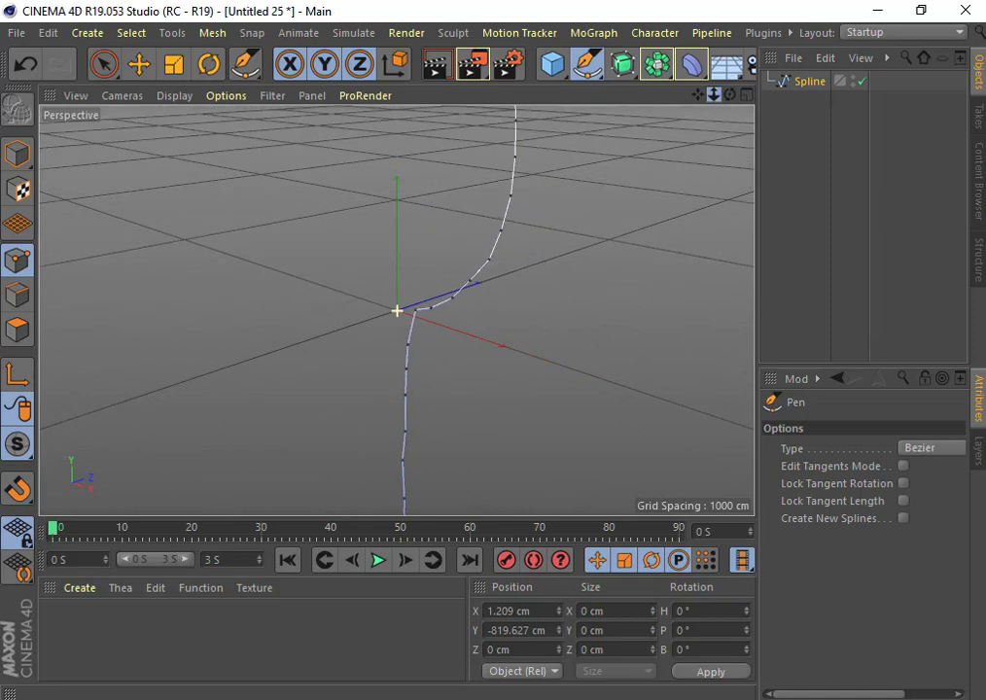
{"action": "left_click_drag", "start_coordinate": [731, 95], "coordinate": [749, 9]}
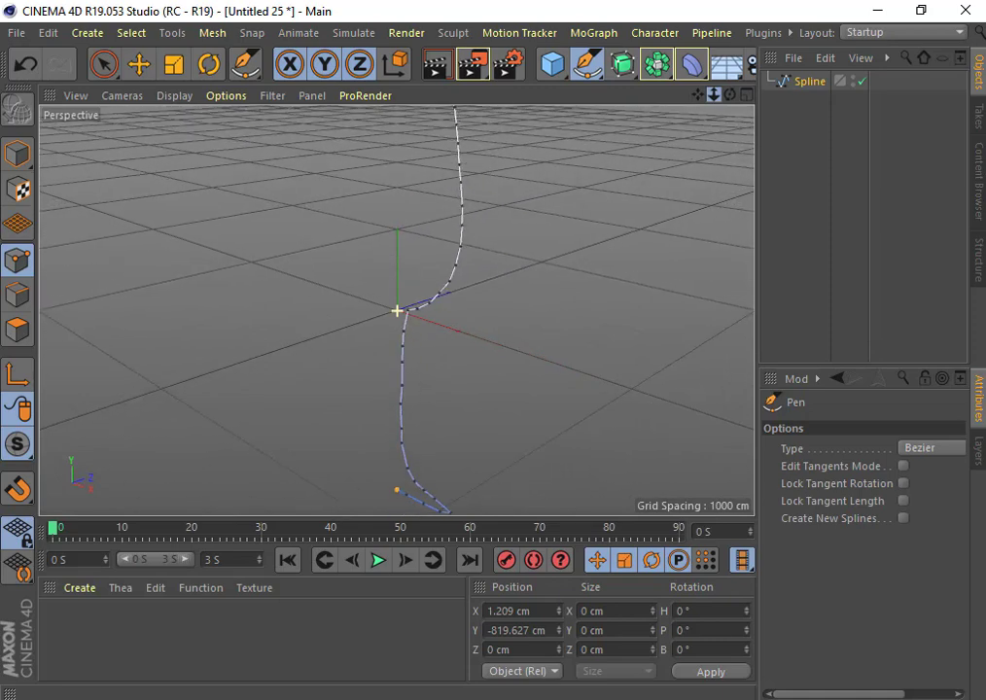
{"action": "left_click_drag", "start_coordinate": [720, 89], "coordinate": [701, 107]}
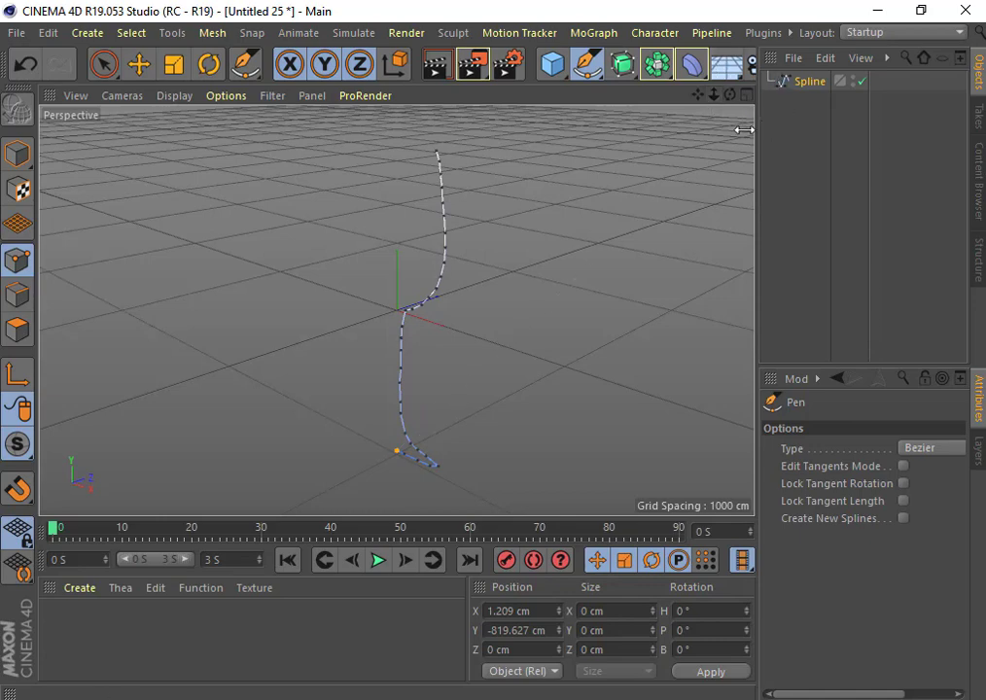
{"action": "key", "text": "Escape"}
Add a Lathe generator and drag the traced Spline under it in the Object Manager.
{"action": "left_click", "coordinate": [627, 70]}
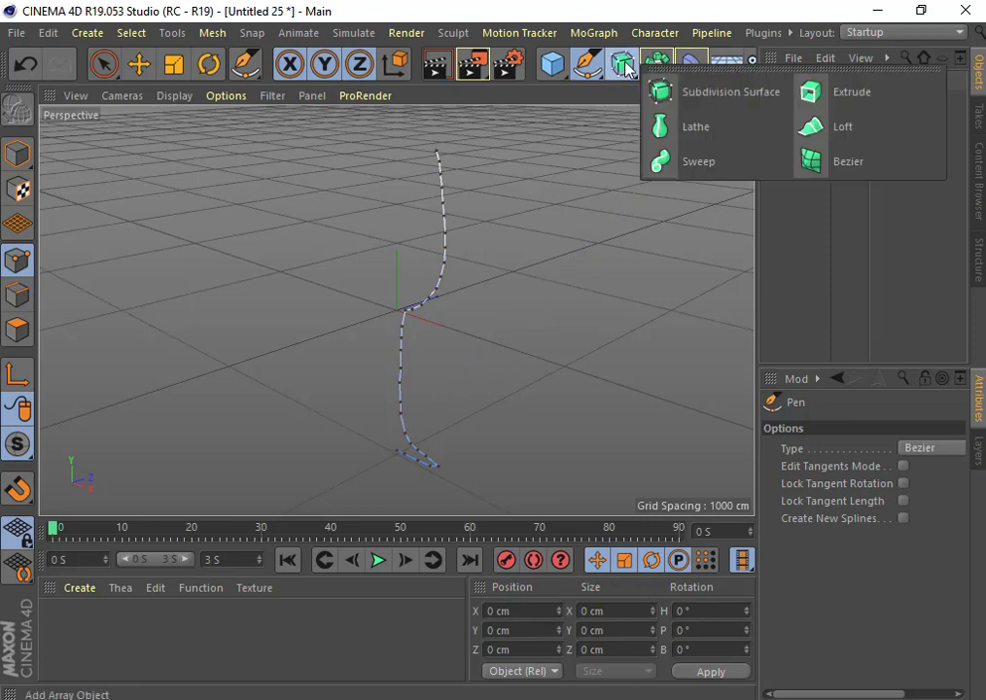
{"action": "left_click", "coordinate": [696, 127], "text": "alt"}
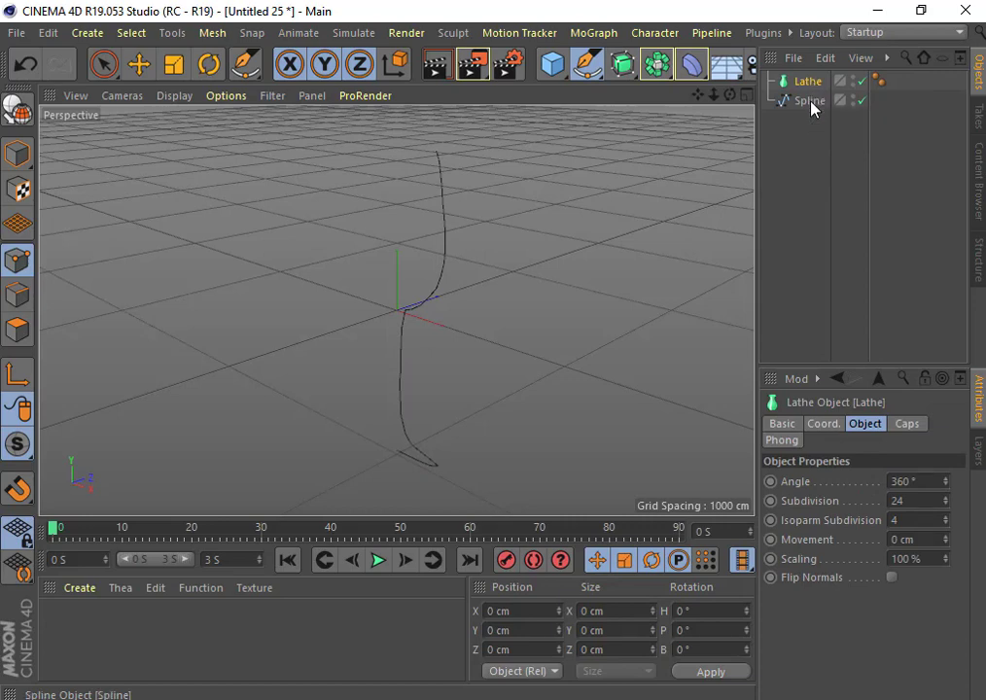
{"action": "left_click_drag", "start_coordinate": [811, 101], "coordinate": [813, 87]}
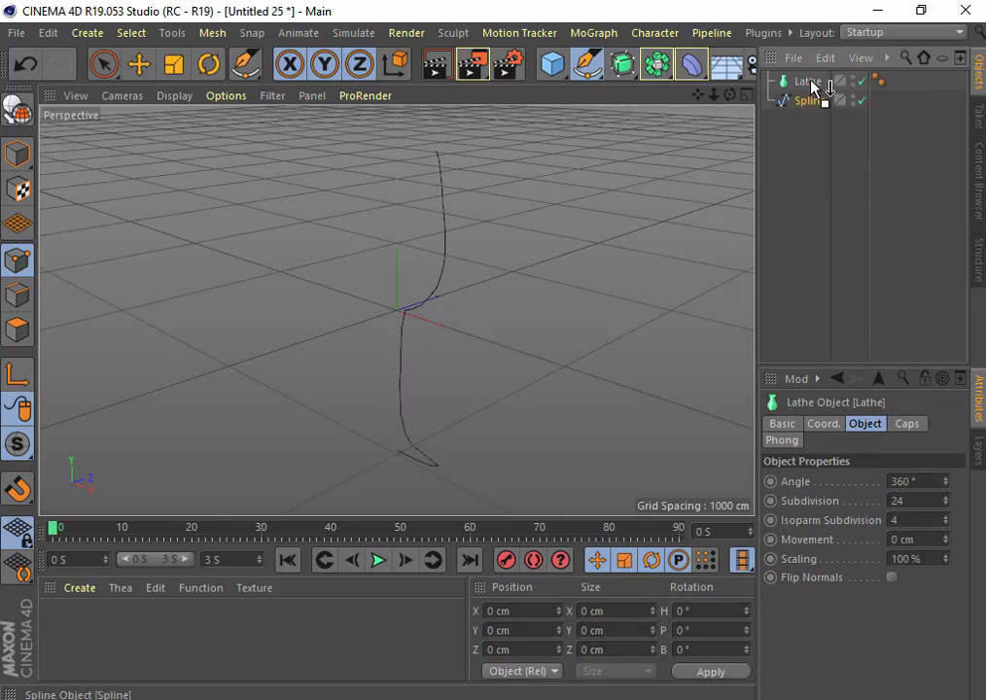
{"action": "left_click_drag", "start_coordinate": [813, 86], "coordinate": [623, 167]}
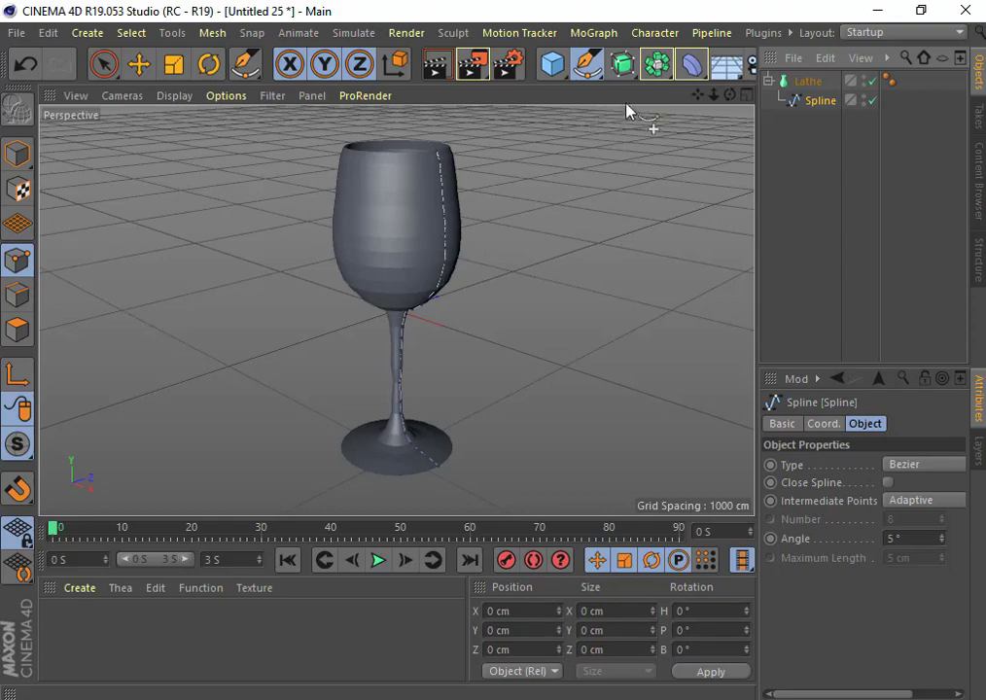
Undo the Lathe parenting to show only the bare profile spline, zoomed in, with spline tools listed.
{"action": "mouse_move", "coordinate": [730, 95]}
{"action": "left_mouse_down"}
{"action": "mouse_move", "coordinate": [724, 59]}
{"action": "mouse_move", "coordinate": [727, 107]}
{"action": "left_mouse_up"}
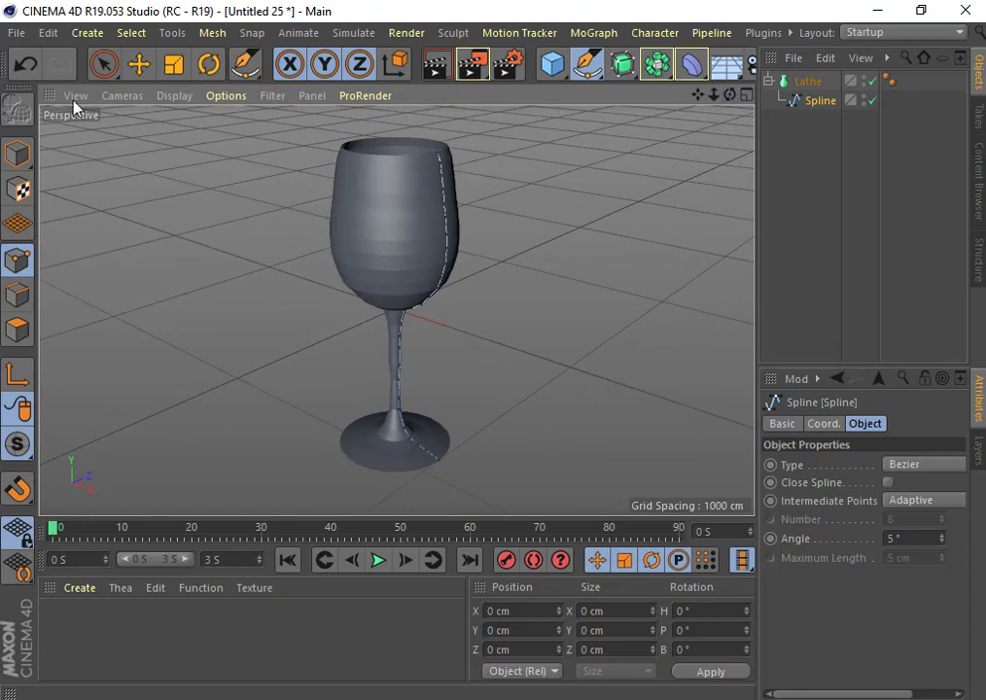
{"action": "left_click", "coordinate": [23, 64]}
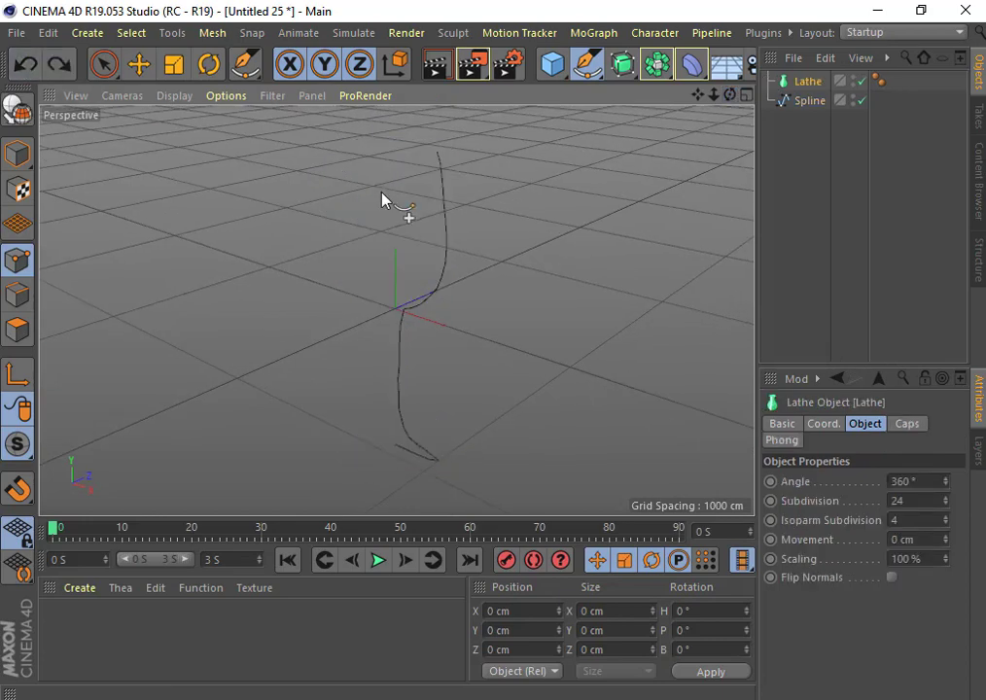
{"action": "mouse_move", "coordinate": [714, 94]}
{"action": "left_mouse_down"}
{"action": "mouse_move", "coordinate": [739, 97]}
{"action": "mouse_move", "coordinate": [725, 97]}
{"action": "left_mouse_up"}
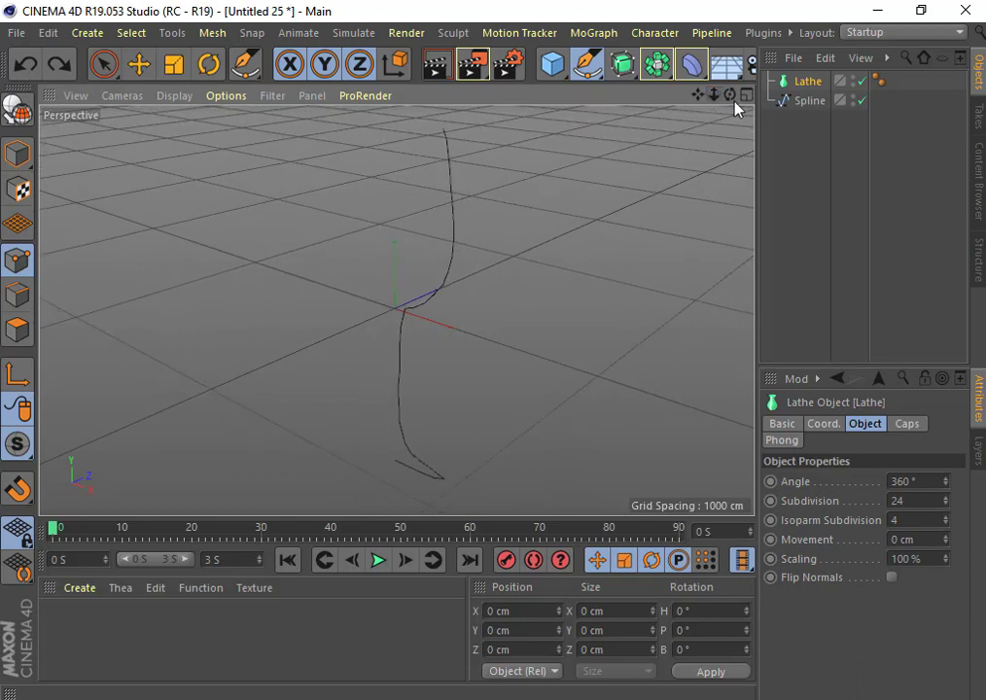
{"action": "left_click", "coordinate": [599, 74]}
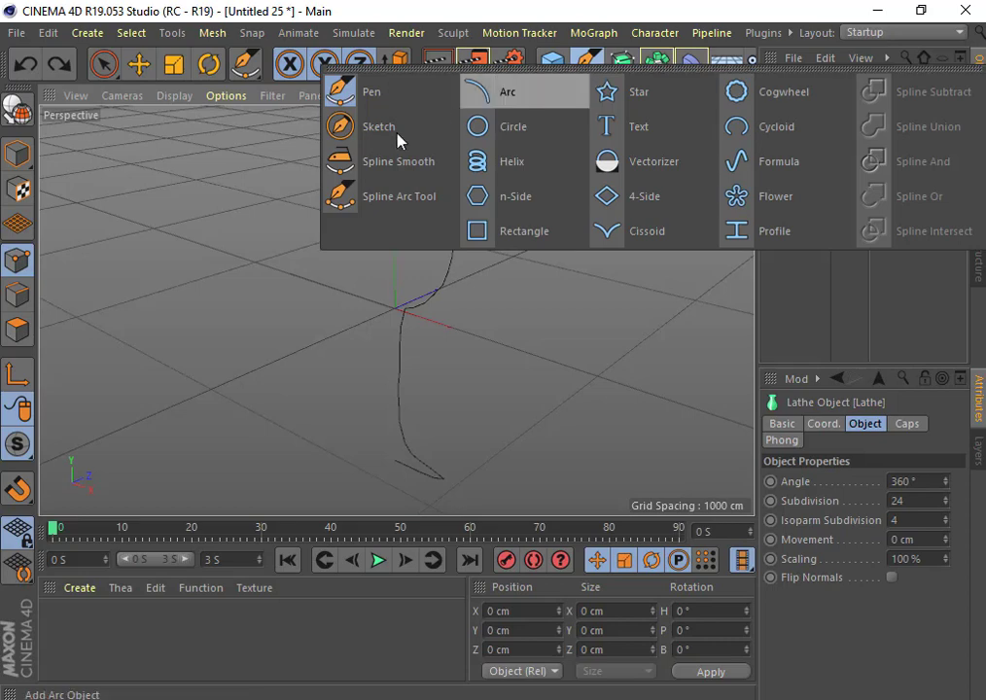
Brush-smooth the profile's top and bowl-to-stem curve, then undo the last smoothing strokes.
{"action": "left_click", "coordinate": [379, 161]}
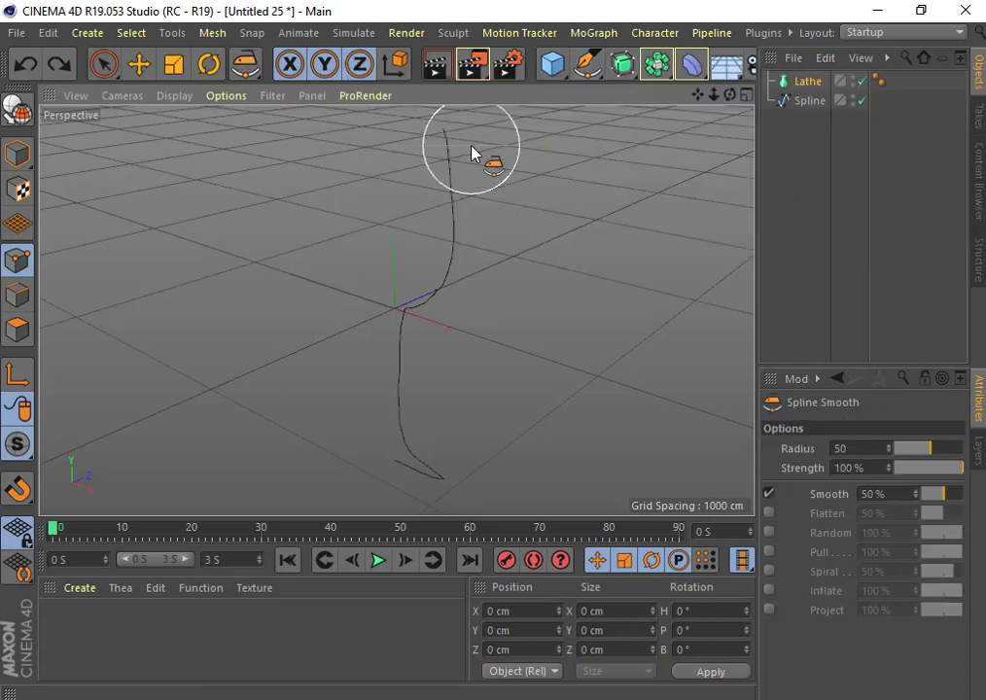
{"action": "left_click", "coordinate": [810, 102]}
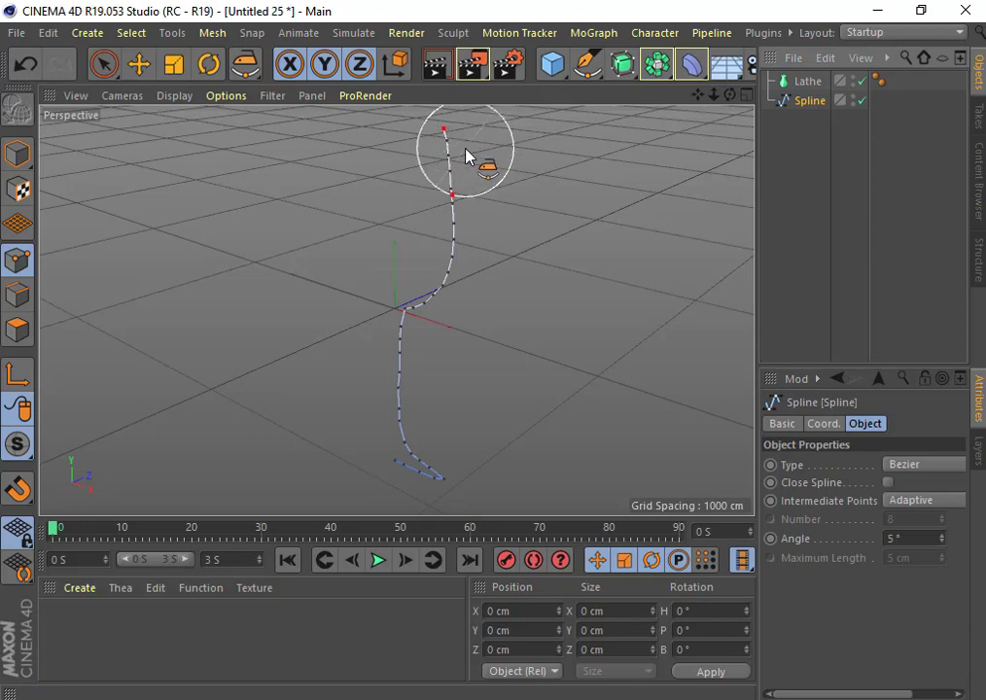
{"action": "left_click_drag", "start_coordinate": [466, 156], "coordinate": [463, 250]}
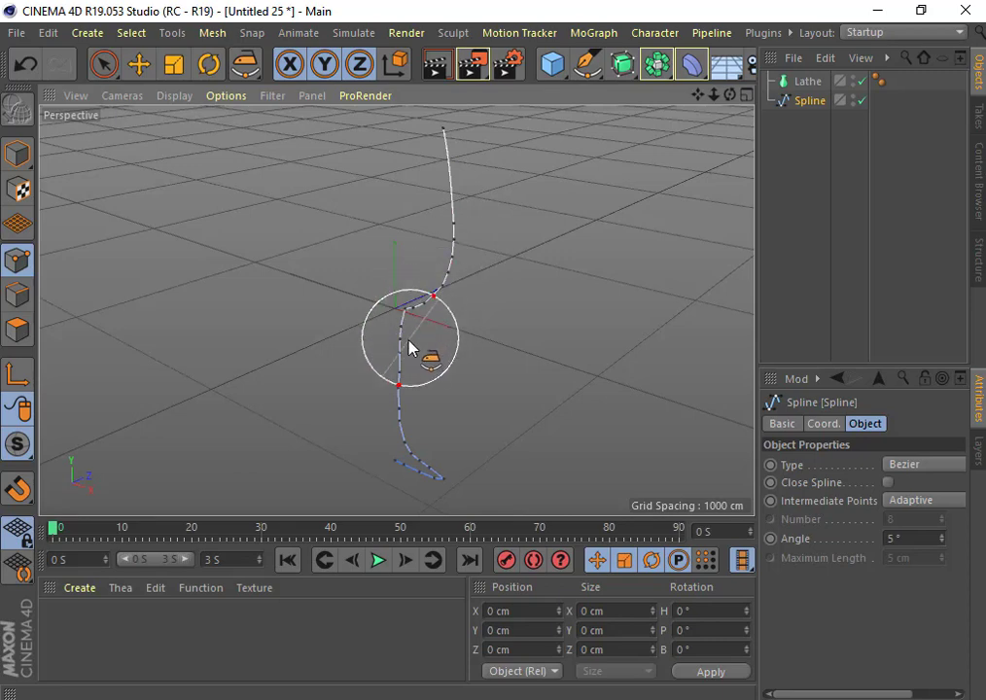
{"action": "mouse_move", "coordinate": [410, 347]}
{"action": "left_mouse_down"}
{"action": "mouse_move", "coordinate": [396, 348]}
{"action": "mouse_move", "coordinate": [398, 422]}
{"action": "left_mouse_up"}
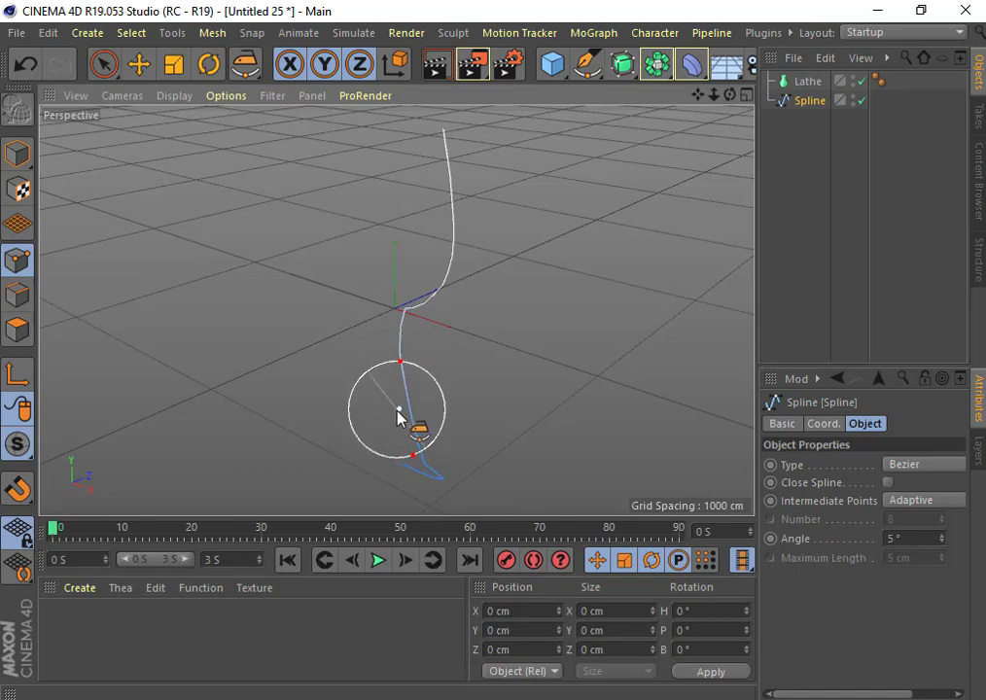
{"action": "key", "text": "ctrl+z"}
{"action": "left_click", "coordinate": [32, 64]}
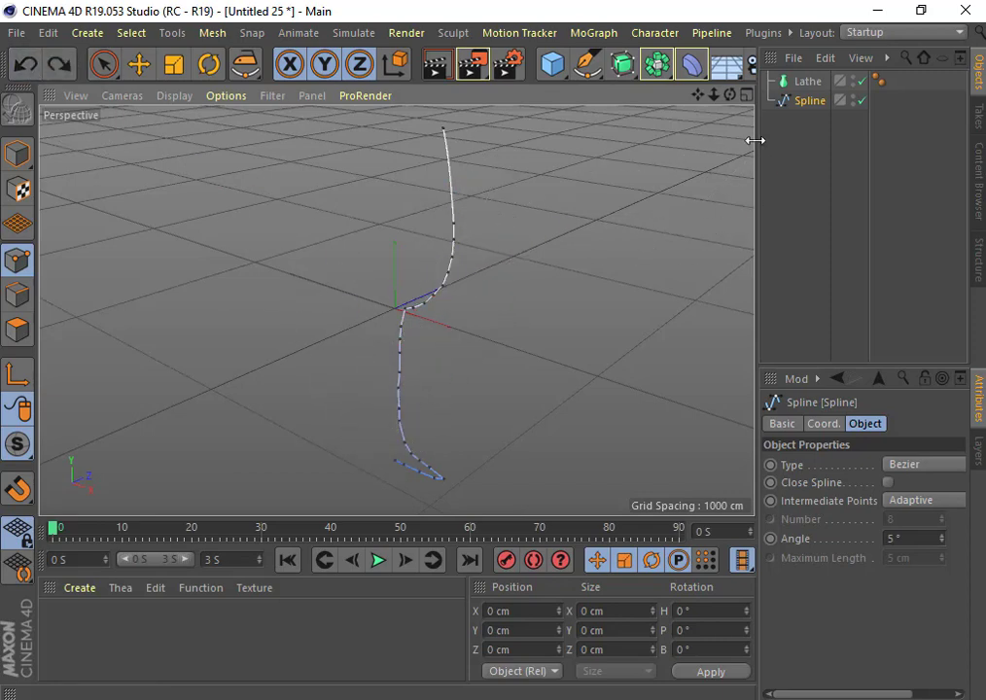
Smooth the lower stem, foot and upper profile, then put the Spline back under the Lathe.
{"action": "left_click_drag", "start_coordinate": [810, 105], "coordinate": [810, 84]}
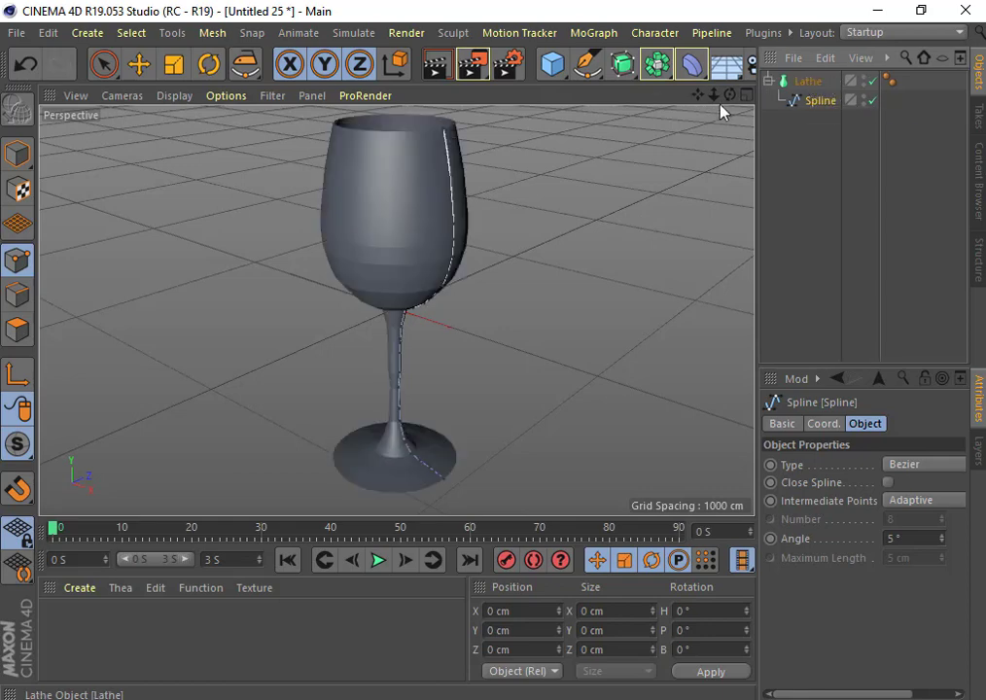
{"action": "left_click", "coordinate": [24, 65]}
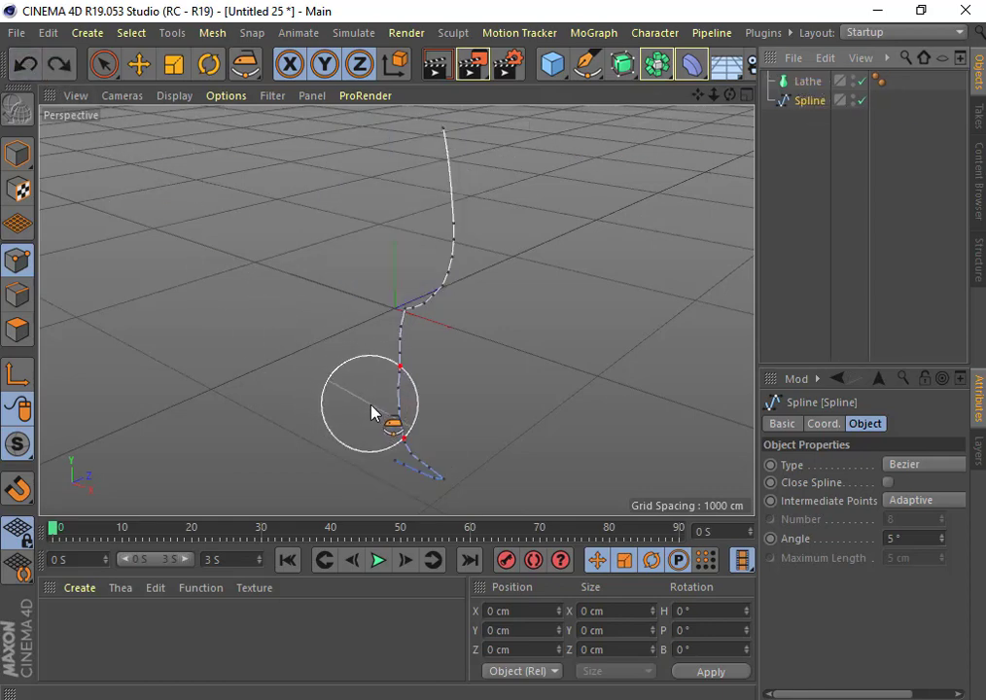
{"action": "left_click_drag", "start_coordinate": [387, 426], "coordinate": [402, 425]}
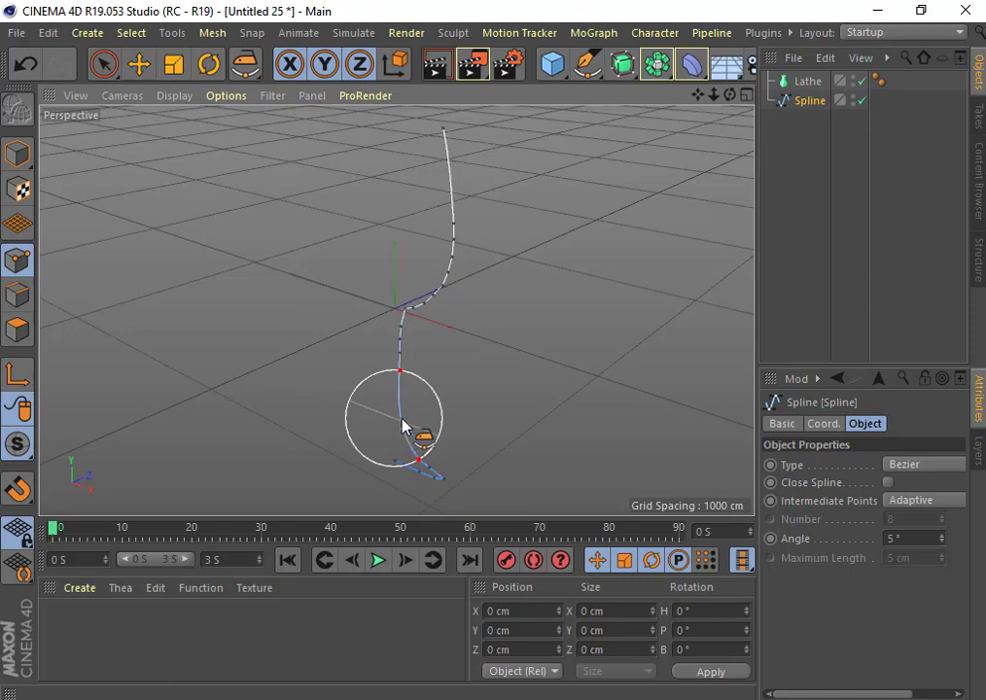
{"action": "left_click_drag", "start_coordinate": [808, 101], "coordinate": [809, 85]}
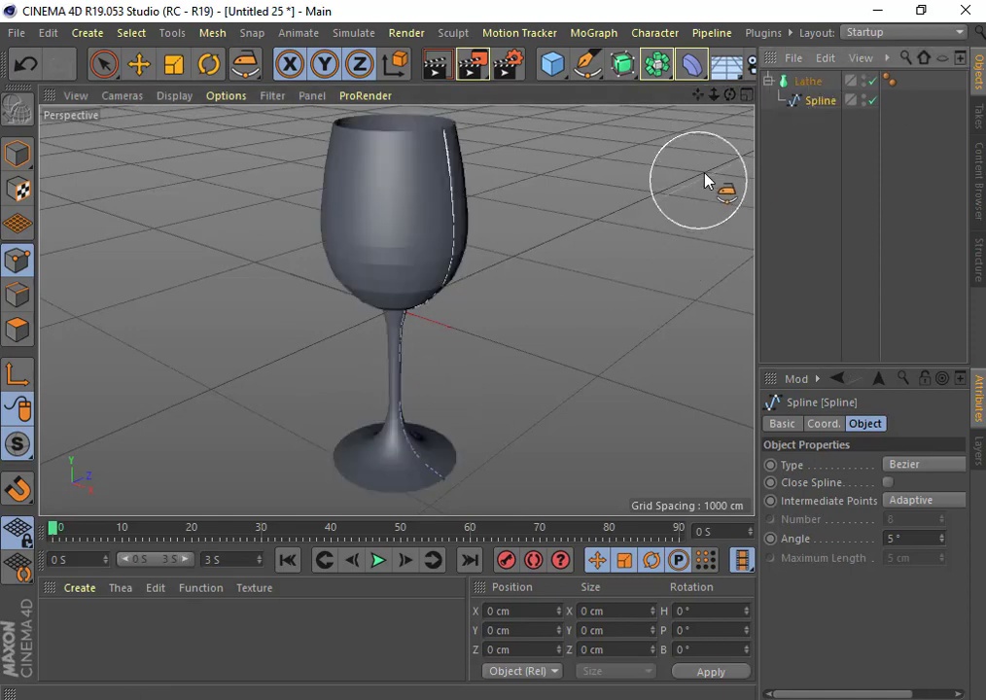
{"action": "left_click", "coordinate": [808, 83]}
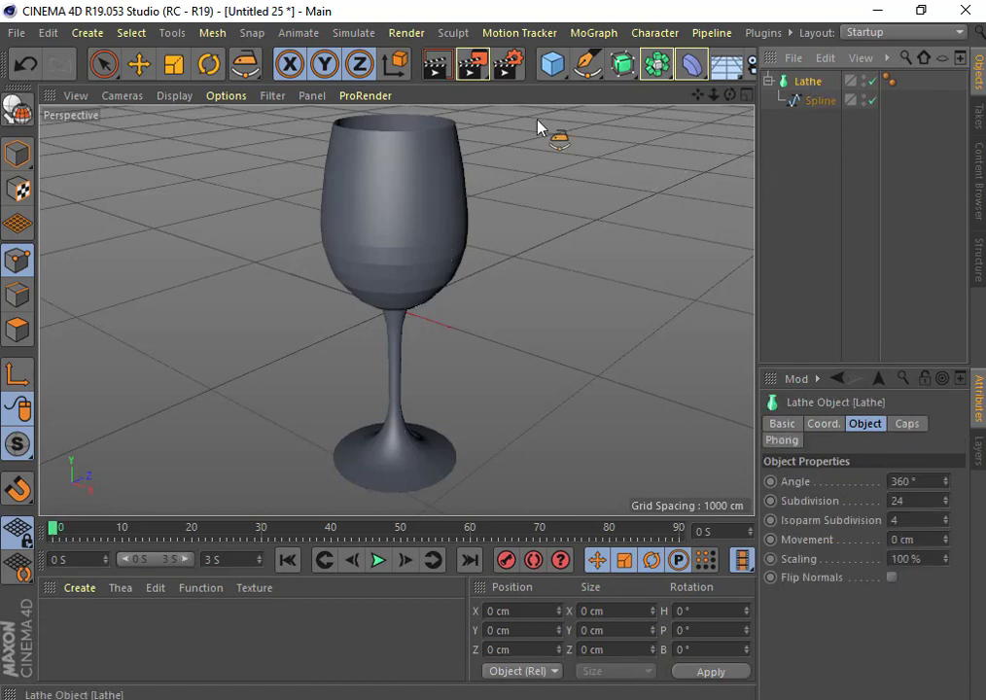
{"action": "left_click", "coordinate": [25, 64]}
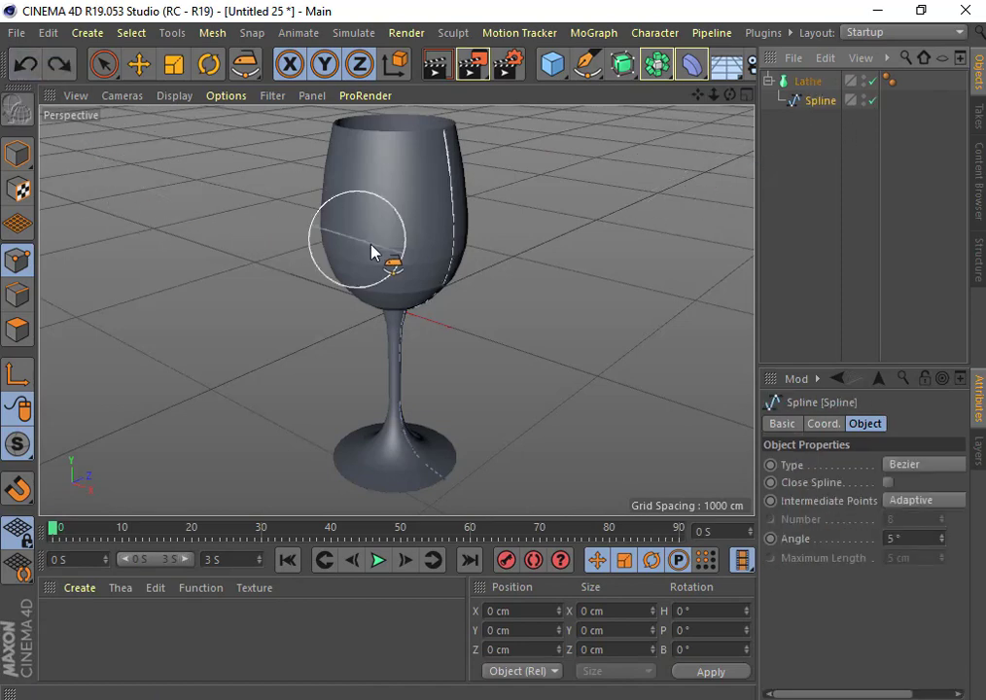
{"action": "left_click", "coordinate": [27, 64]}
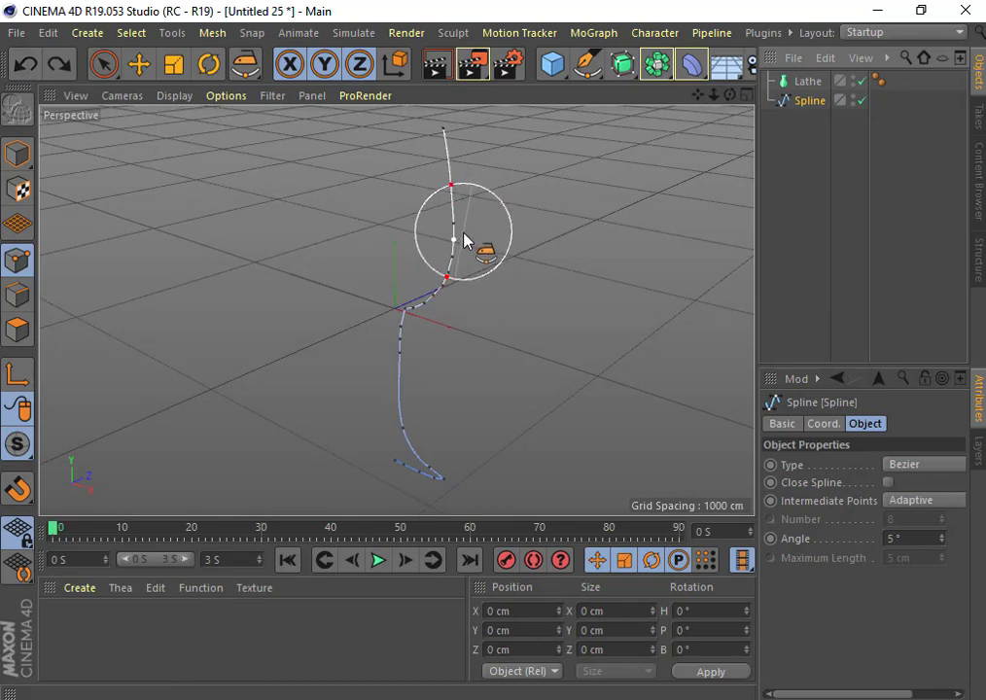
{"action": "left_click_drag", "start_coordinate": [464, 237], "coordinate": [462, 269]}
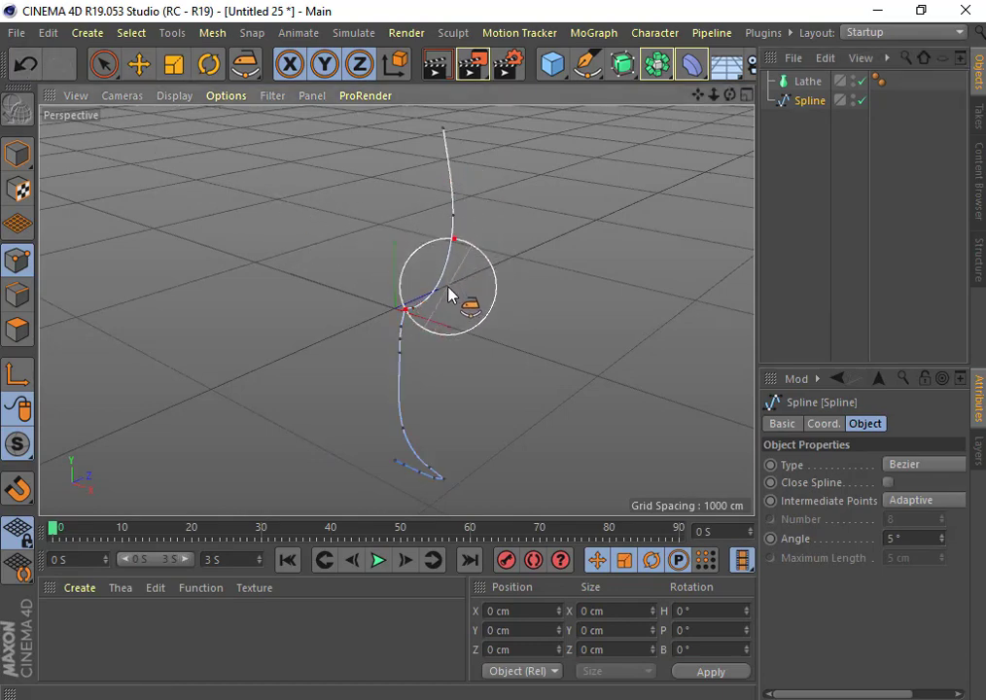
{"action": "left_click_drag", "start_coordinate": [805, 103], "coordinate": [815, 86]}
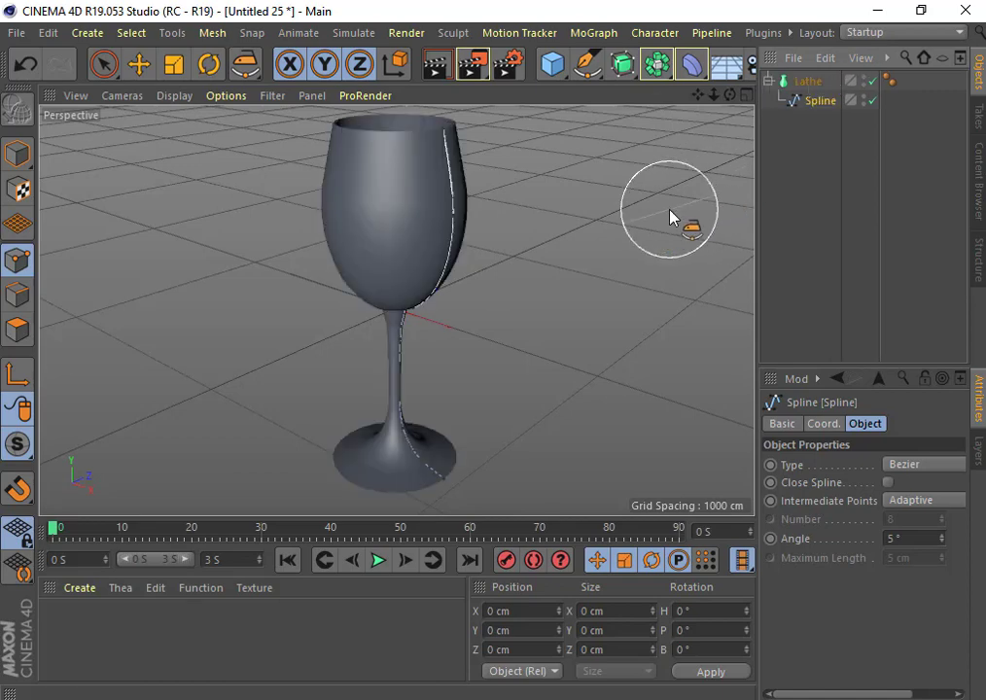
In Polygon mode, orbit to a near top-down view to check the hollow bowl.
{"action": "left_click", "coordinate": [28, 328]}
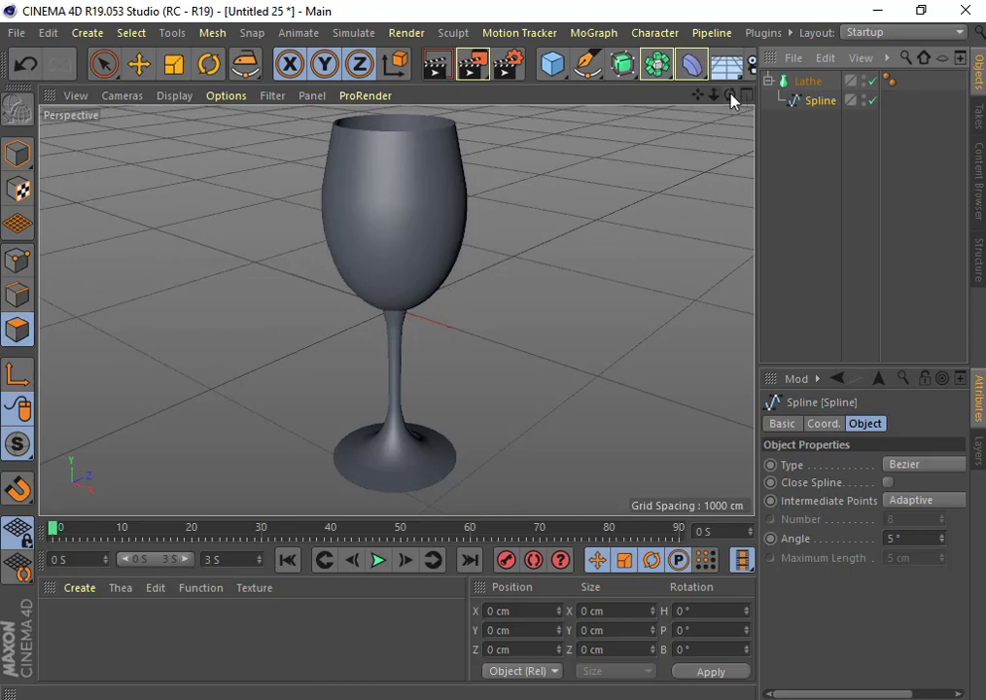
{"action": "mouse_move", "coordinate": [731, 94]}
{"action": "left_mouse_down"}
{"action": "mouse_move", "coordinate": [731, 243]}
{"action": "mouse_move", "coordinate": [731, 98]}
{"action": "left_mouse_up"}
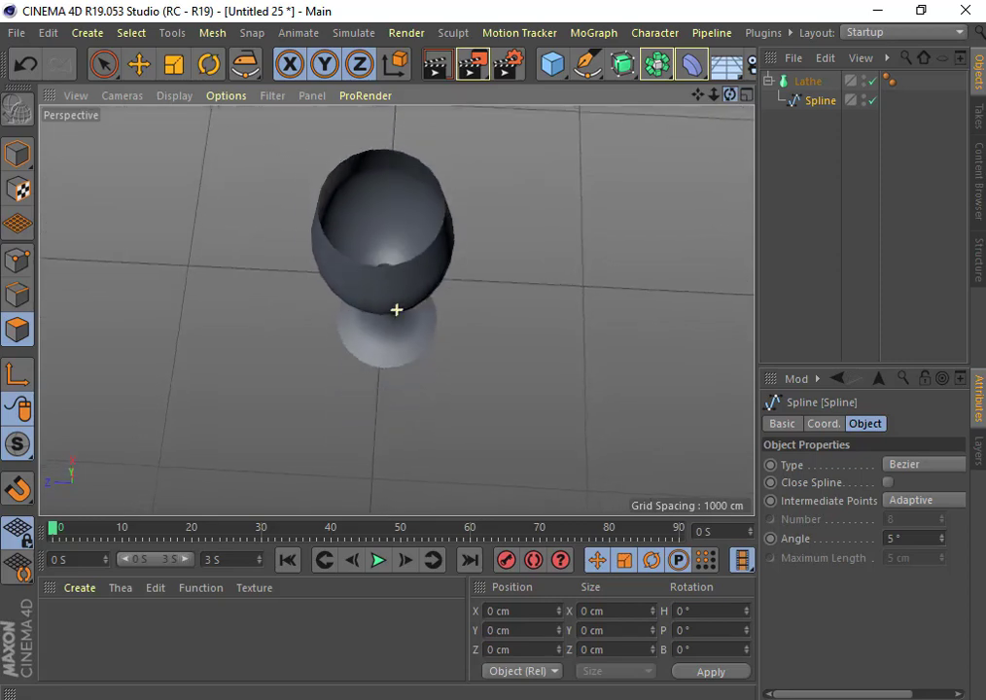
{"action": "left_click_drag", "start_coordinate": [396, 309], "coordinate": [403, 202], "text": "alt"}
{"action": "left_click_drag", "start_coordinate": [386, 249], "coordinate": [387, 253], "text": "alt"}
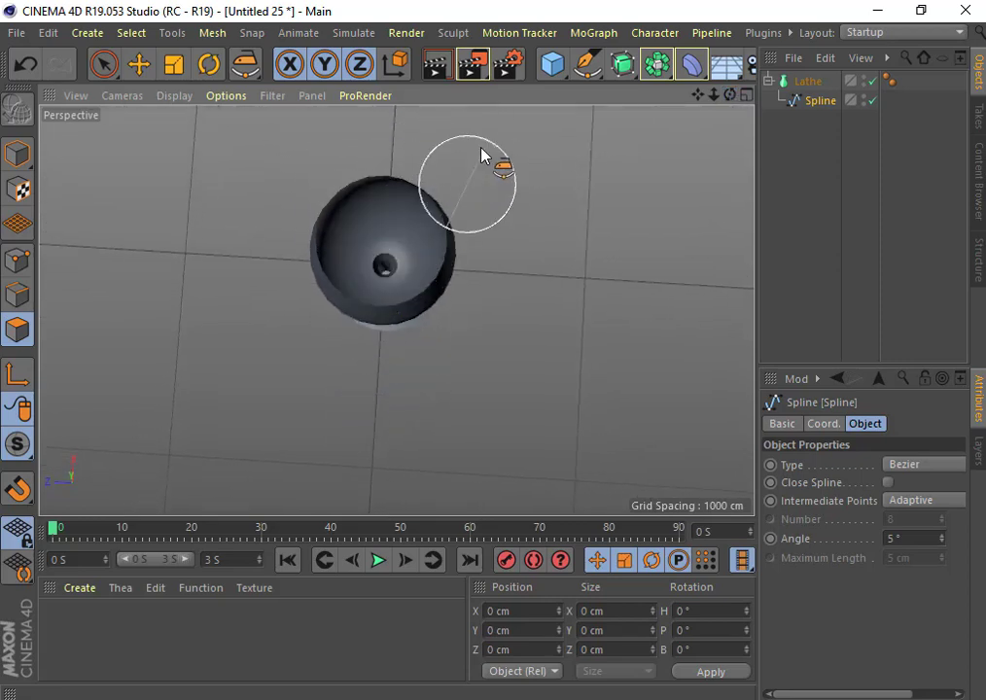
{"action": "left_click", "coordinate": [551, 68]}
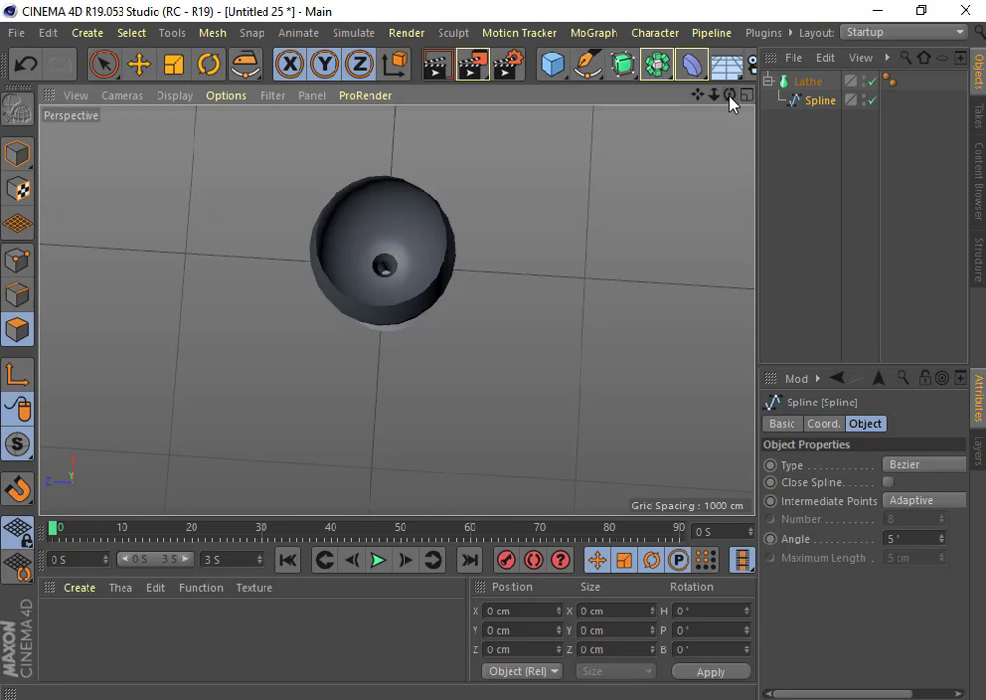
Orbit back to a closer, lower angled side view of the glass.
{"action": "left_click_drag", "start_coordinate": [731, 101], "coordinate": [397, 310]}
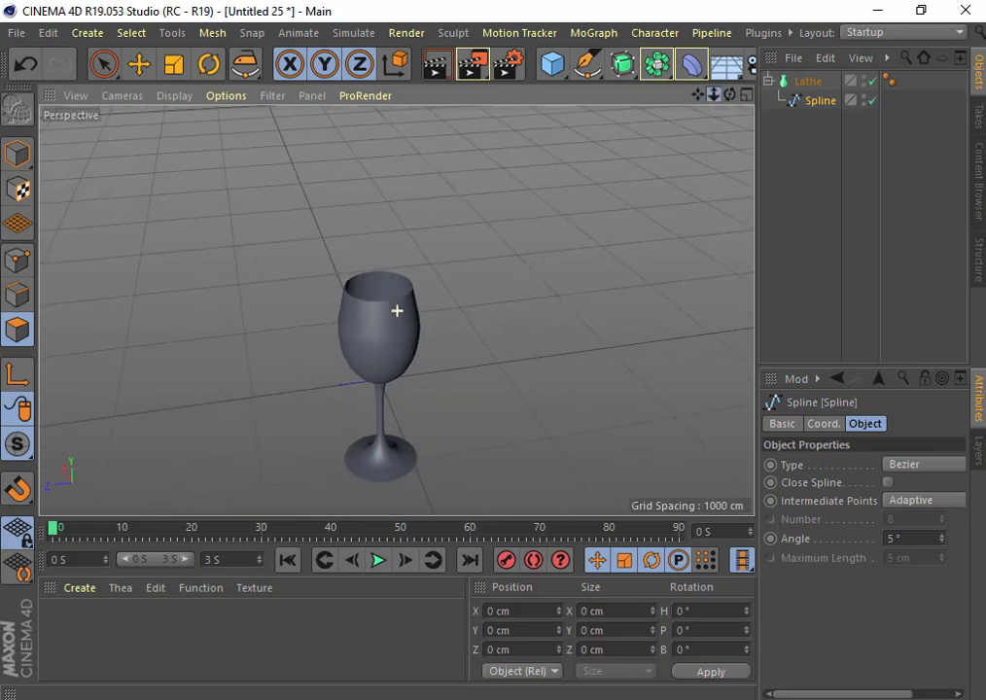
{"action": "left_click_drag", "start_coordinate": [700, 93], "coordinate": [397, 310]}
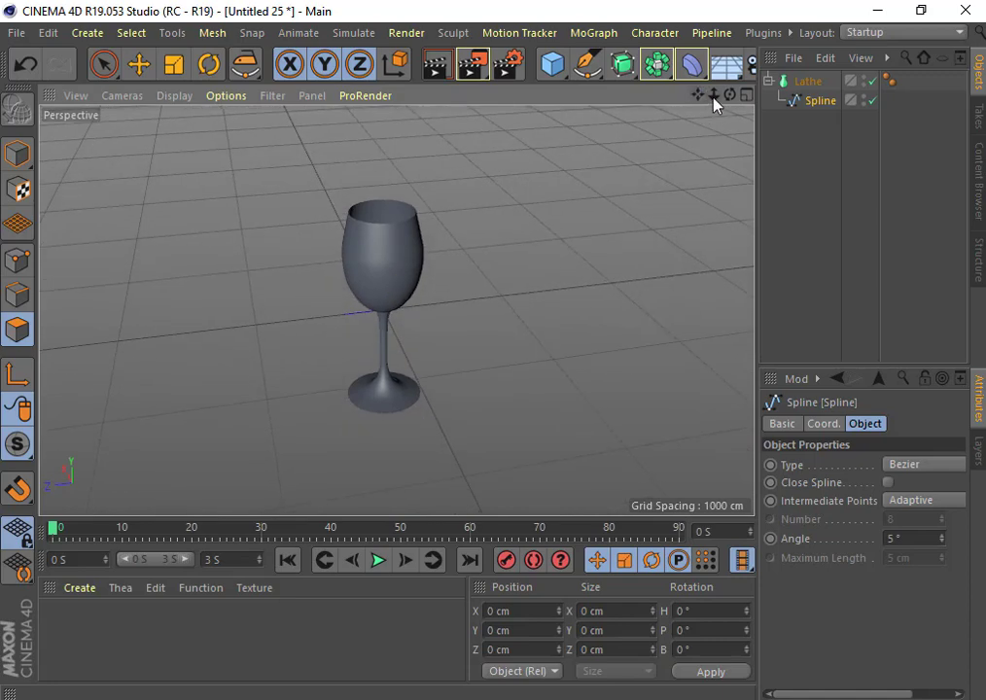
{"action": "left_click_drag", "start_coordinate": [716, 97], "coordinate": [396, 310]}
{"action": "left_click_drag", "start_coordinate": [732, 96], "coordinate": [397, 310]}
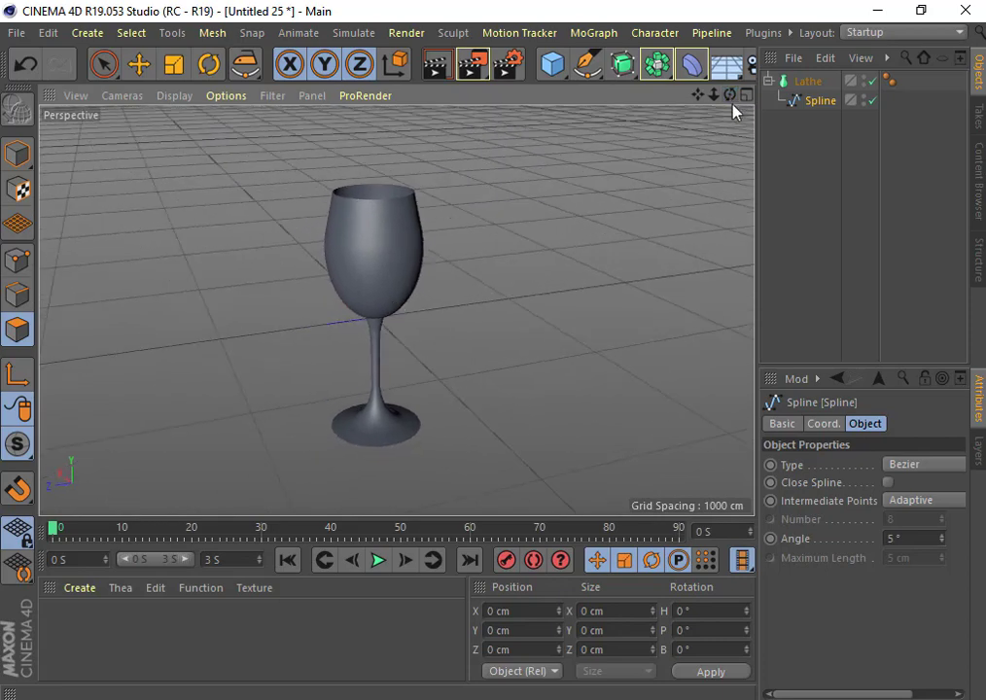
Select the Lathe and use the Scale tool to stretch the glass taller and slightly wider.
{"action": "left_click", "coordinate": [175, 64]}
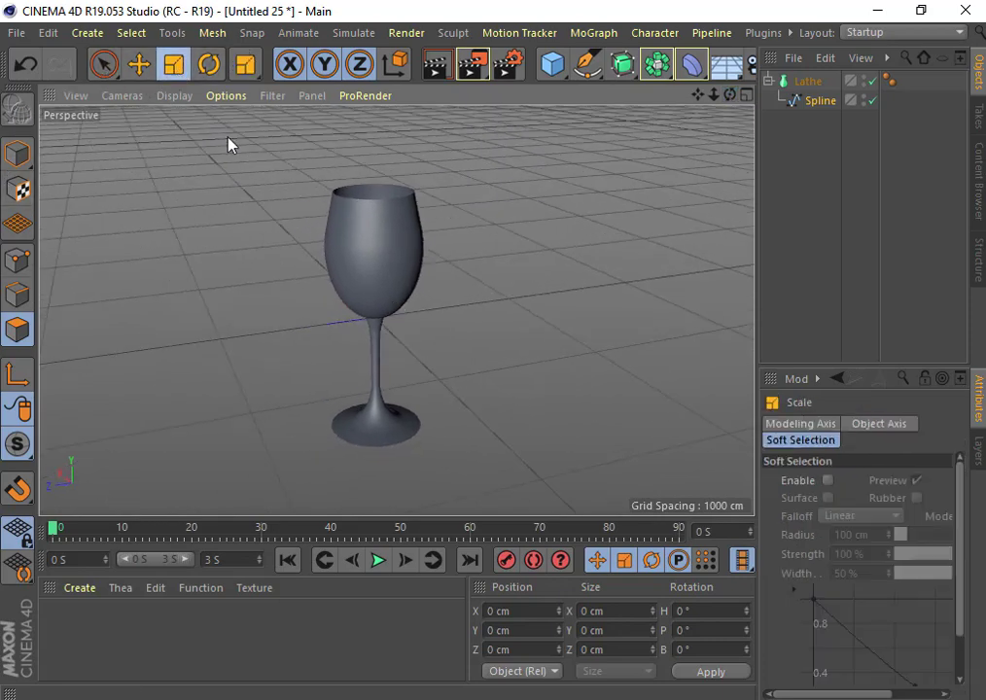
{"action": "left_click", "coordinate": [812, 103]}
{"action": "left_click", "coordinate": [803, 81]}
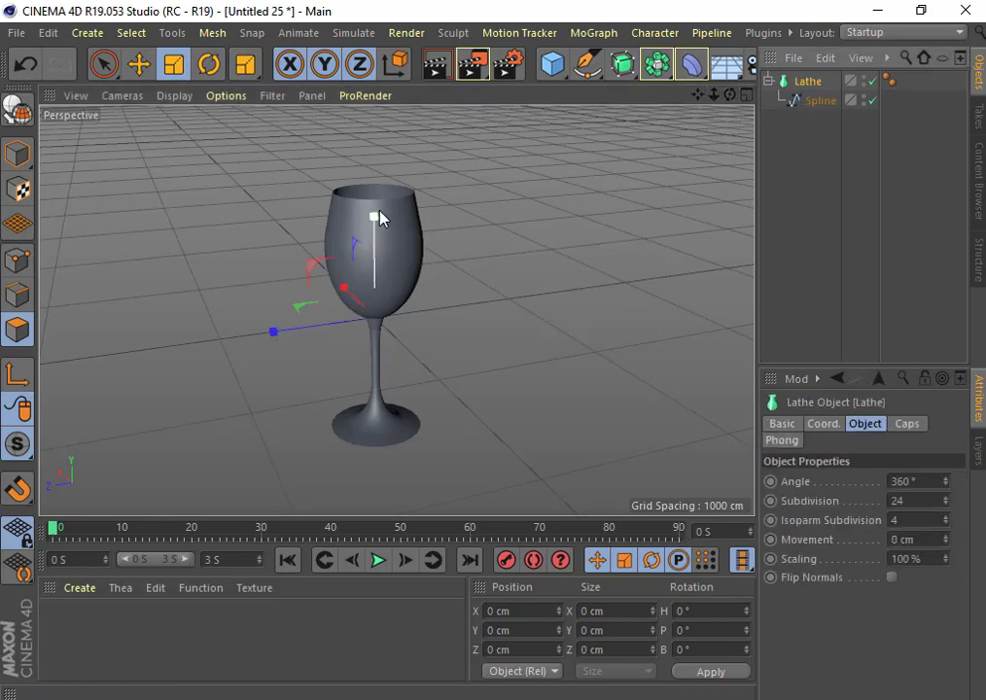
{"action": "mouse_move", "coordinate": [374, 215]}
{"action": "left_mouse_down"}
{"action": "mouse_move", "coordinate": [377, 189]}
{"action": "mouse_move", "coordinate": [371, 261]}
{"action": "mouse_move", "coordinate": [371, 250]}
{"action": "mouse_move", "coordinate": [340, 289]}
{"action": "mouse_move", "coordinate": [352, 304]}
{"action": "left_mouse_up"}
{"action": "left_click_drag", "start_coordinate": [274, 335], "coordinate": [267, 335]}
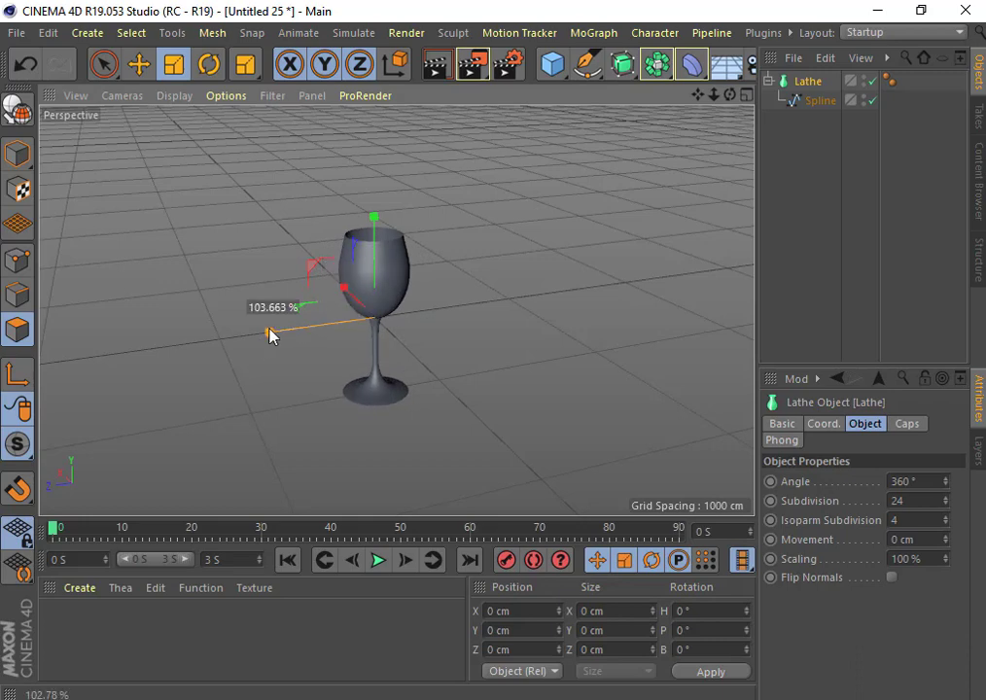
{"action": "mouse_move", "coordinate": [374, 216]}
{"action": "left_mouse_down"}
{"action": "mouse_move", "coordinate": [375, 196]}
{"action": "mouse_move", "coordinate": [381, 209]}
{"action": "left_mouse_up"}
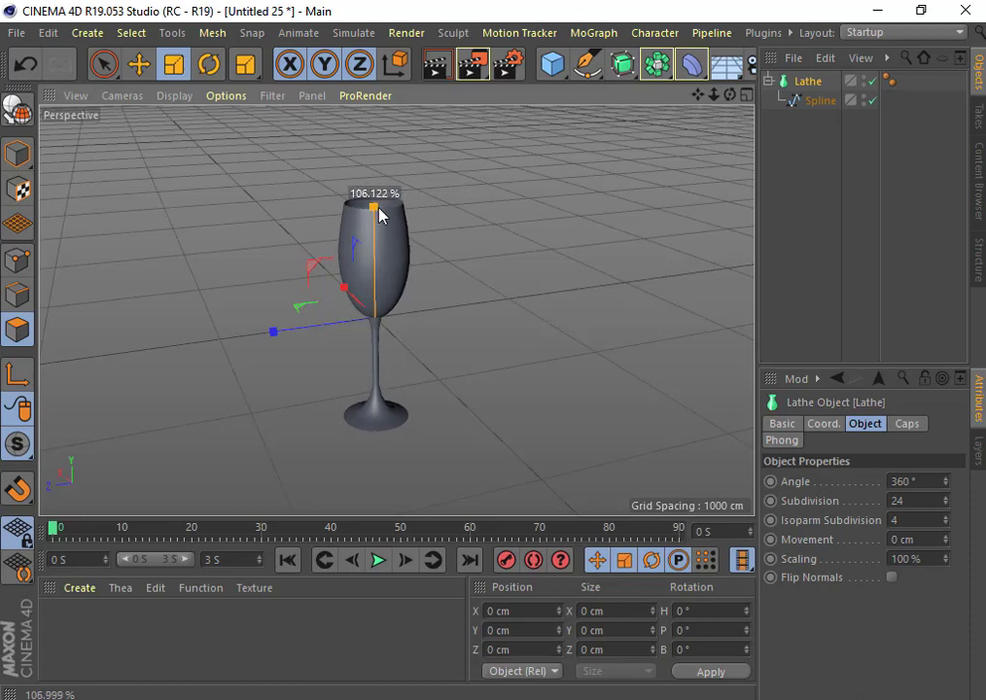
Fine-tune proportions, shortening the glass to about 79% height, recentre the view and save.
{"action": "left_click_drag", "start_coordinate": [272, 334], "coordinate": [272, 336]}
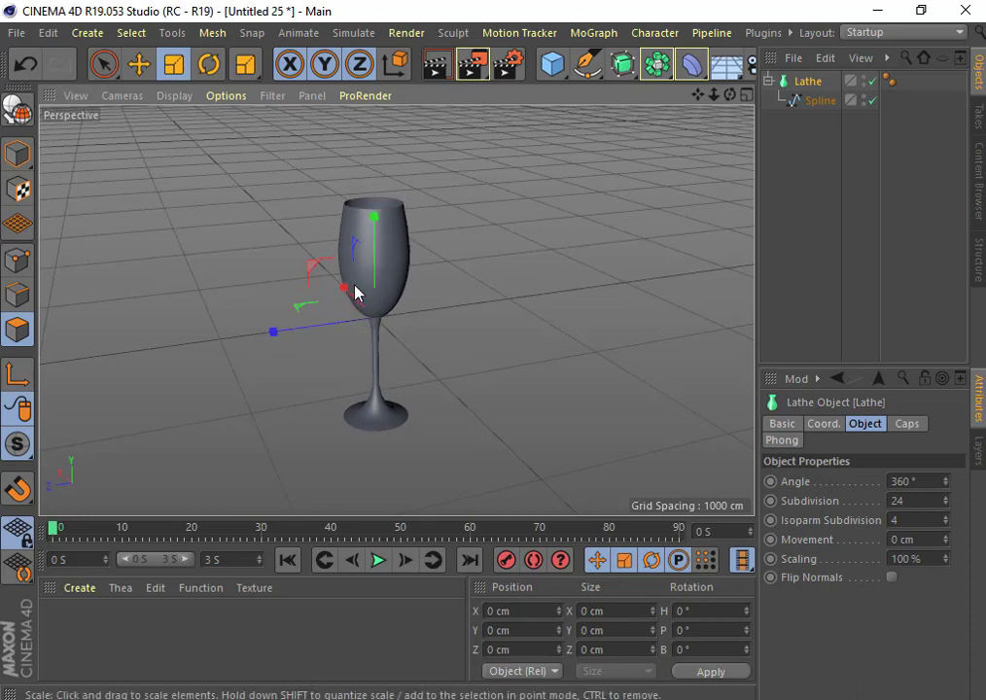
{"action": "mouse_move", "coordinate": [343, 288]}
{"action": "left_mouse_down"}
{"action": "mouse_move", "coordinate": [354, 302]}
{"action": "mouse_move", "coordinate": [345, 293]}
{"action": "left_mouse_up"}
{"action": "left_click_drag", "start_coordinate": [376, 225], "coordinate": [374, 247]}
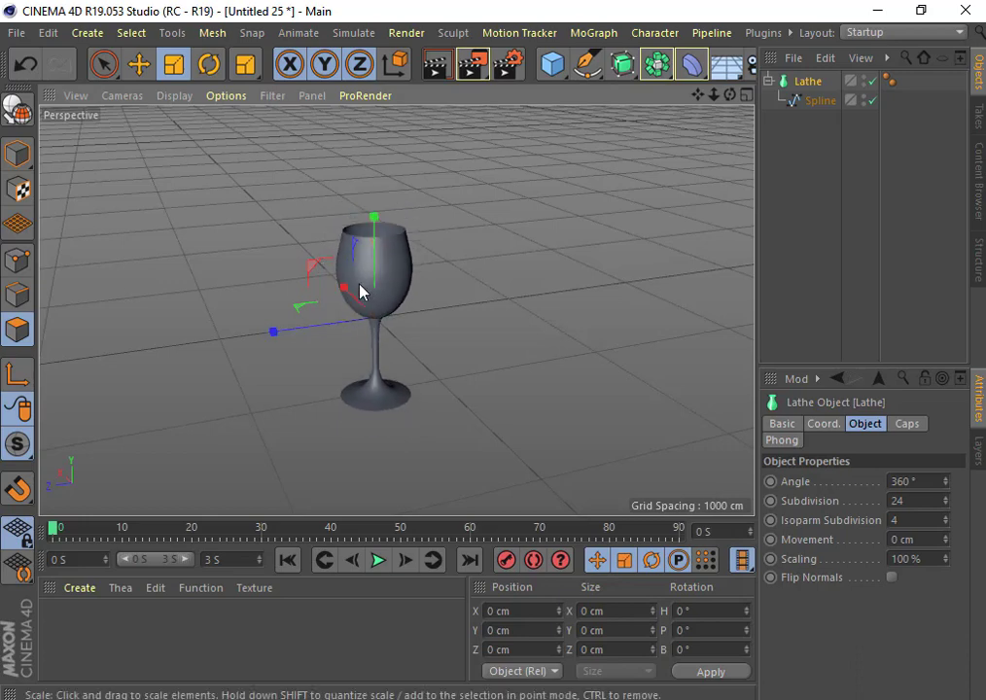
{"action": "scroll", "coordinate": [399, 310], "scroll_direction": "up", "scroll_amount": 3}
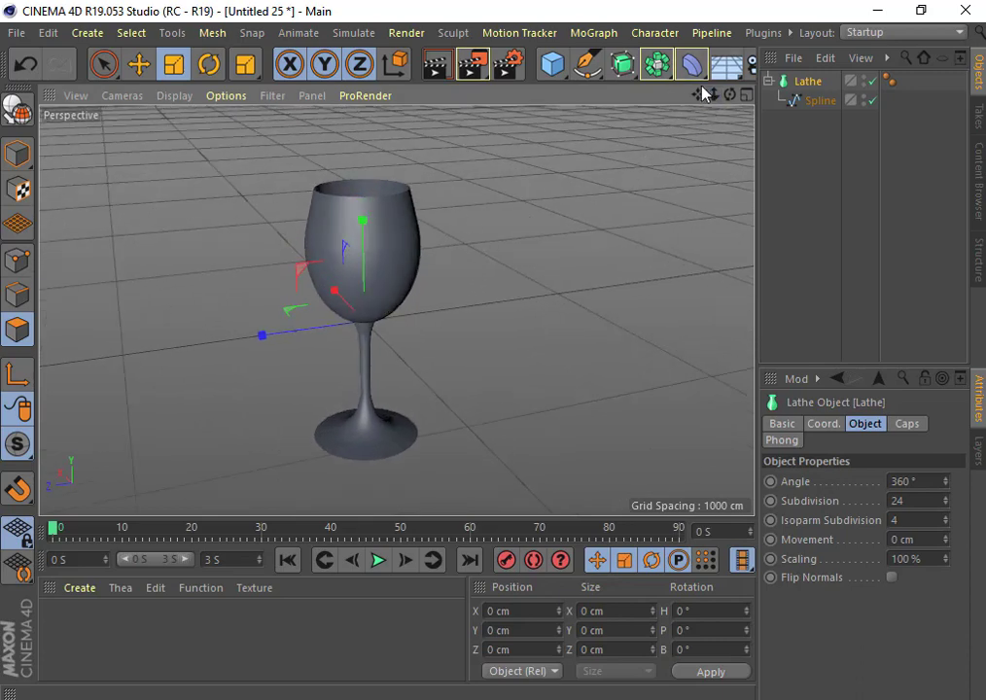
{"action": "middle_click_drag", "start_coordinate": [362, 331], "coordinate": [419, 291], "text": "alt"}
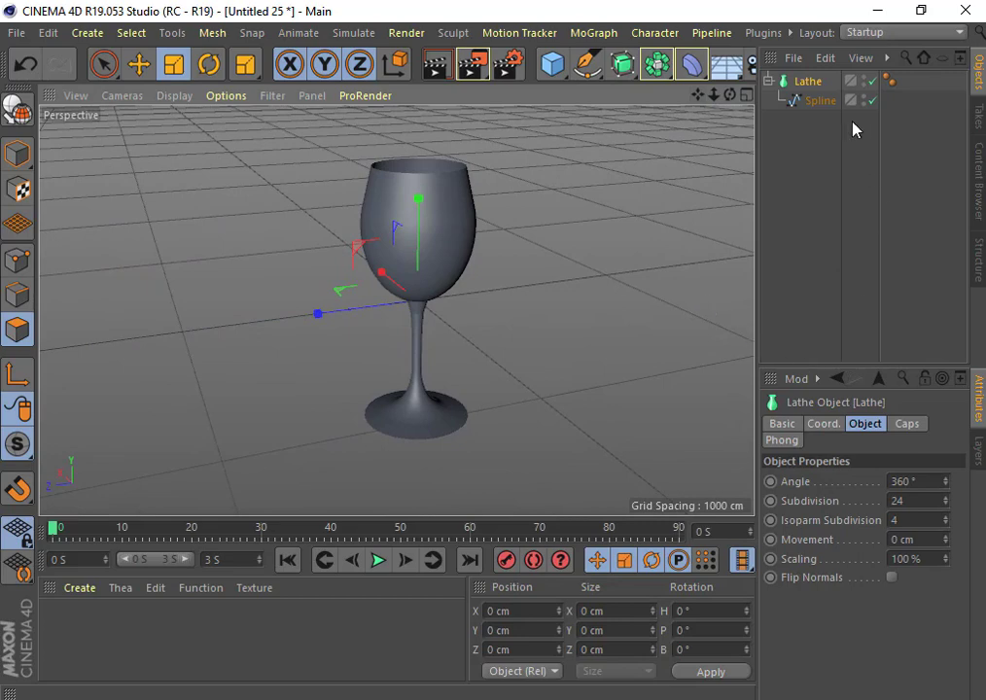
{"action": "key", "text": "ctrl+s"}
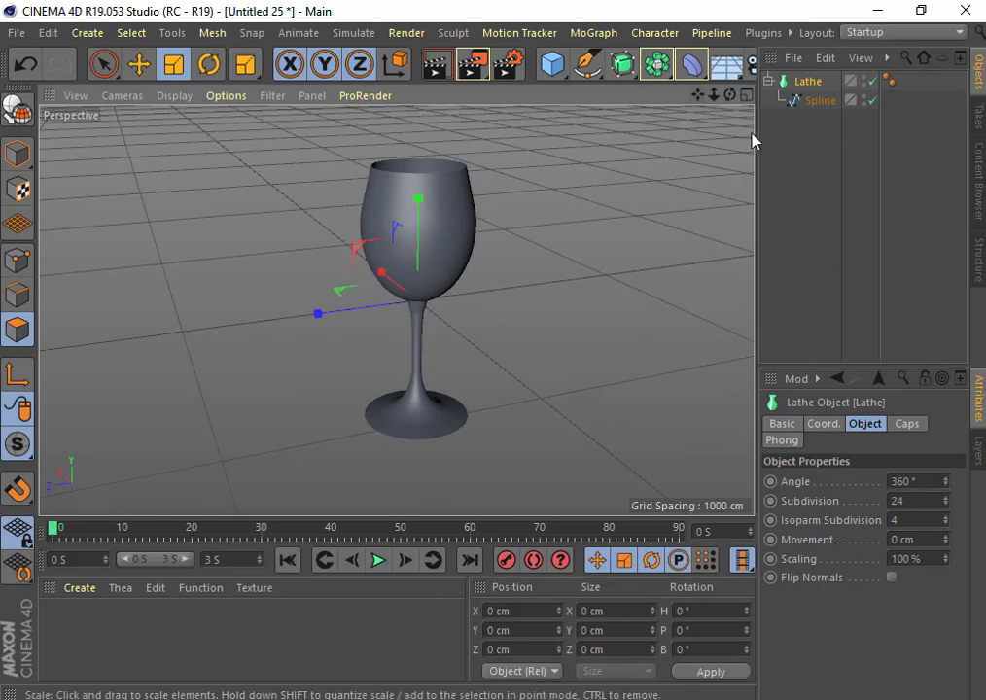
Check the Lathe's Basic properties with Use Color left Off, then reselect Lathe with the Move tool.
{"action": "left_click", "coordinate": [782, 424]}
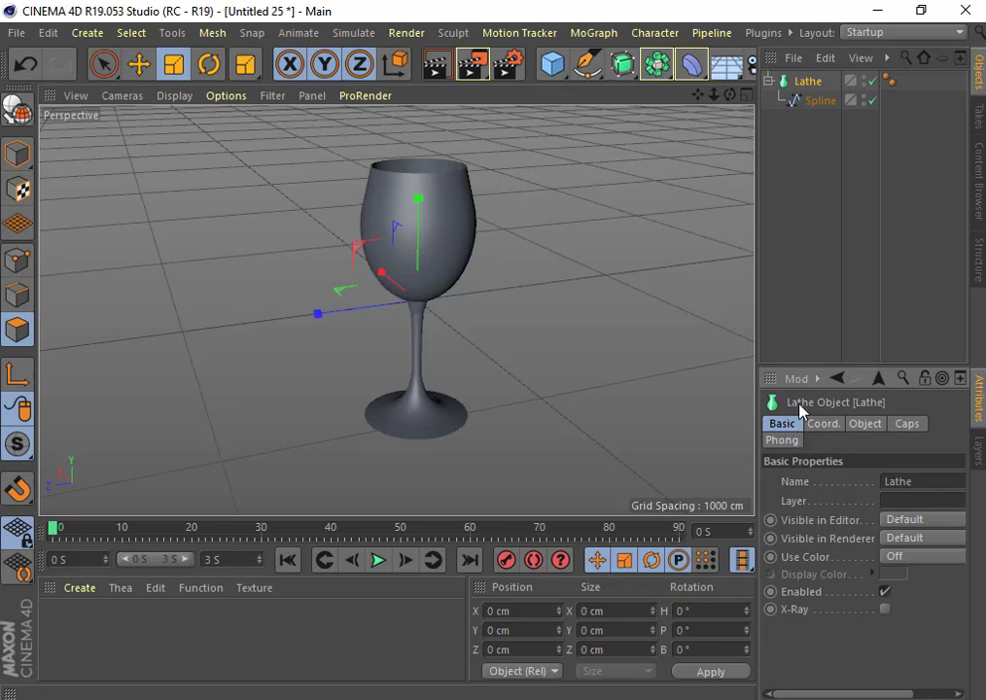
{"action": "left_click", "coordinate": [905, 559]}
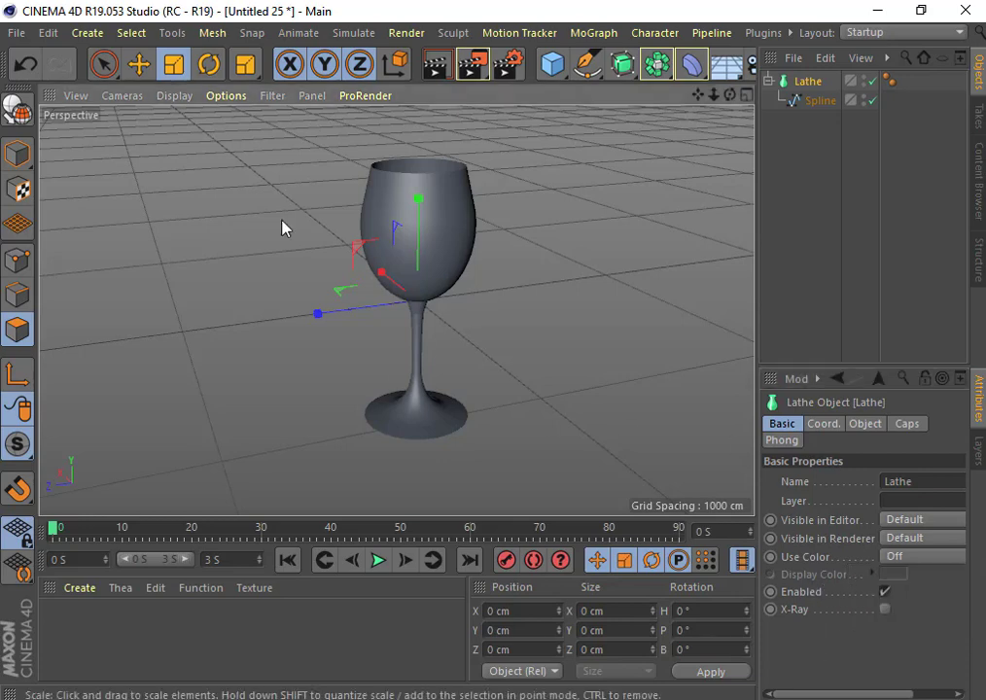
{"action": "left_click", "coordinate": [139, 66]}
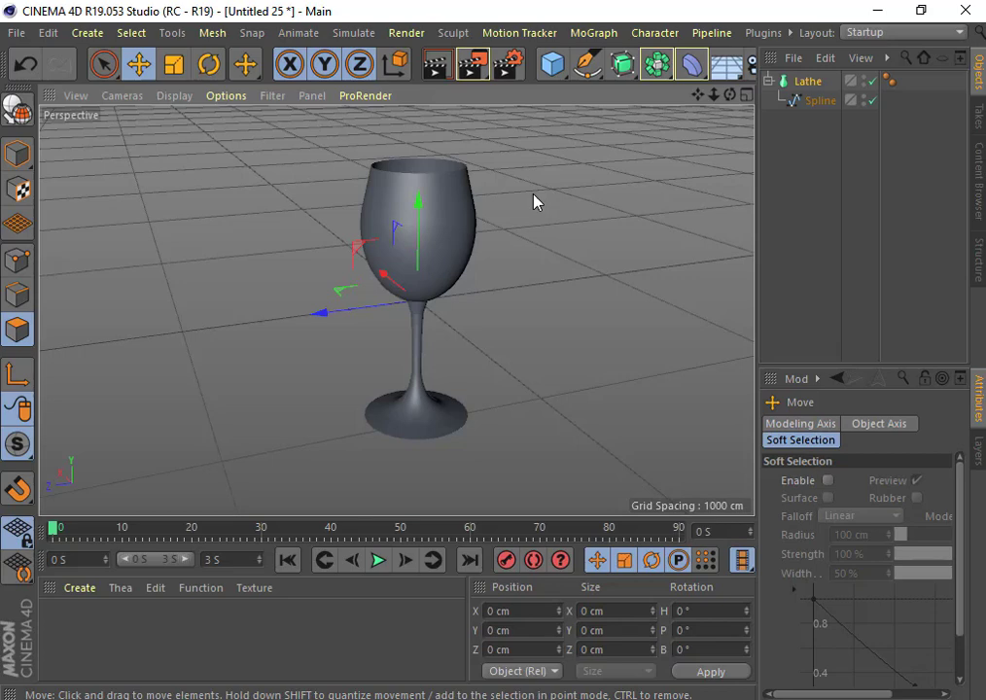
{"action": "left_click", "coordinate": [848, 145]}
{"action": "left_click", "coordinate": [815, 87]}
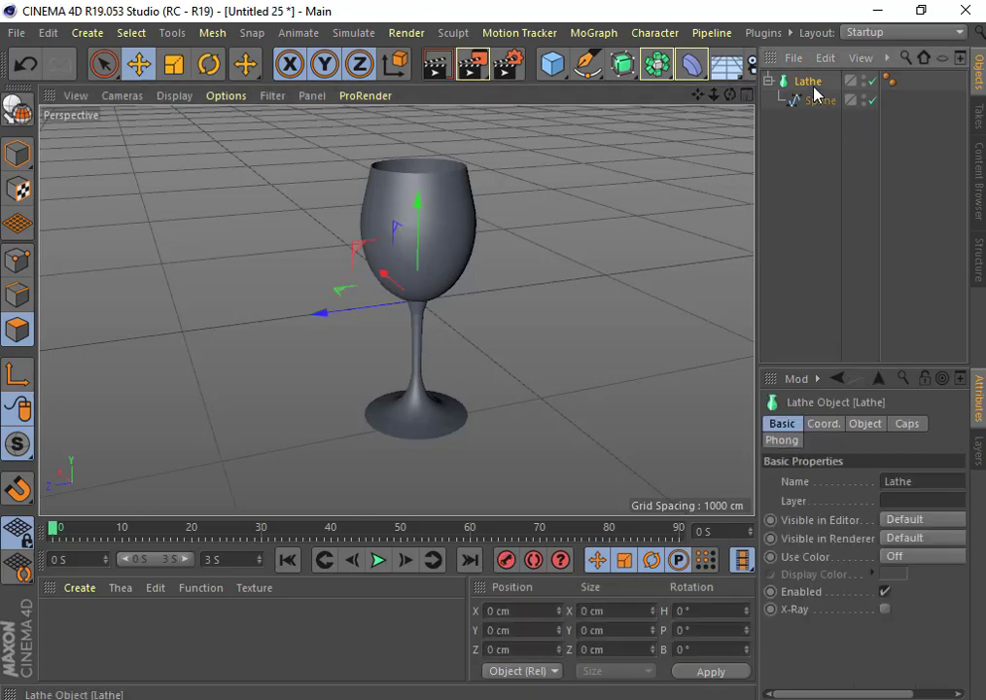